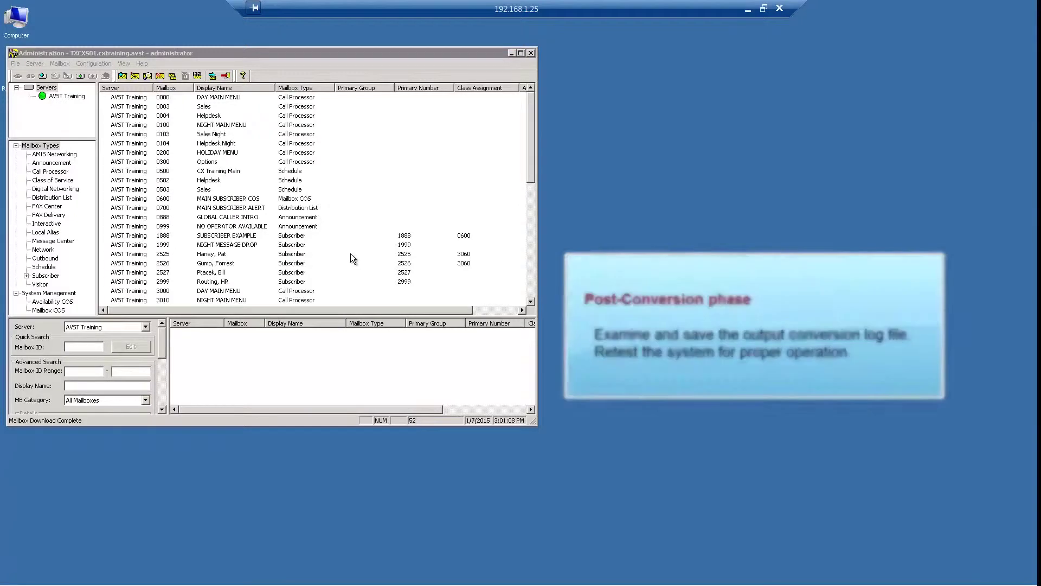
Open the Documents library and check for the CX-4ScheduleXpressConversion backup archive
{"action": "left_click", "coordinate": [324, 54]}
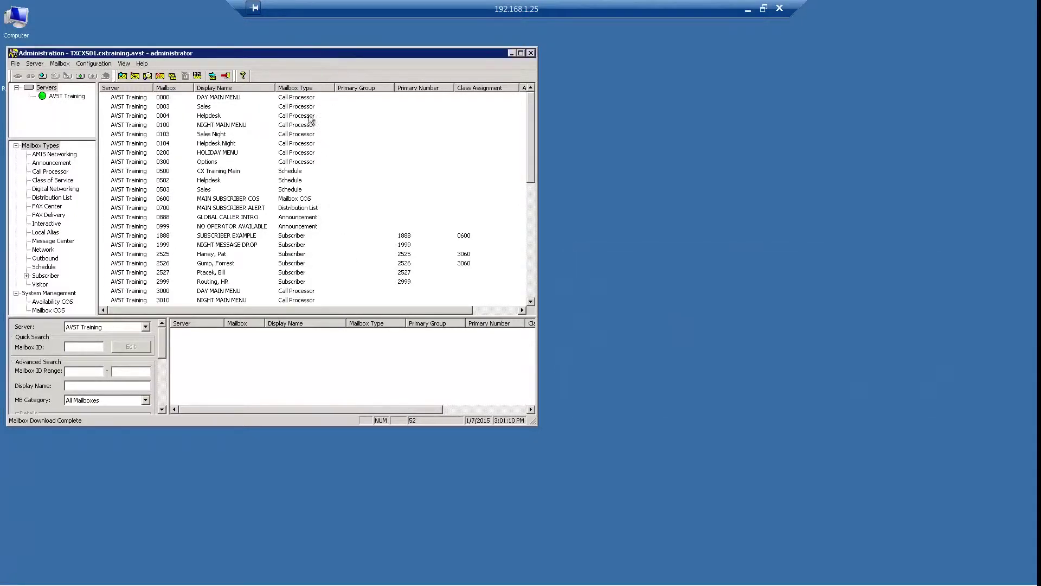
{"action": "double_click", "coordinate": [26, 21]}
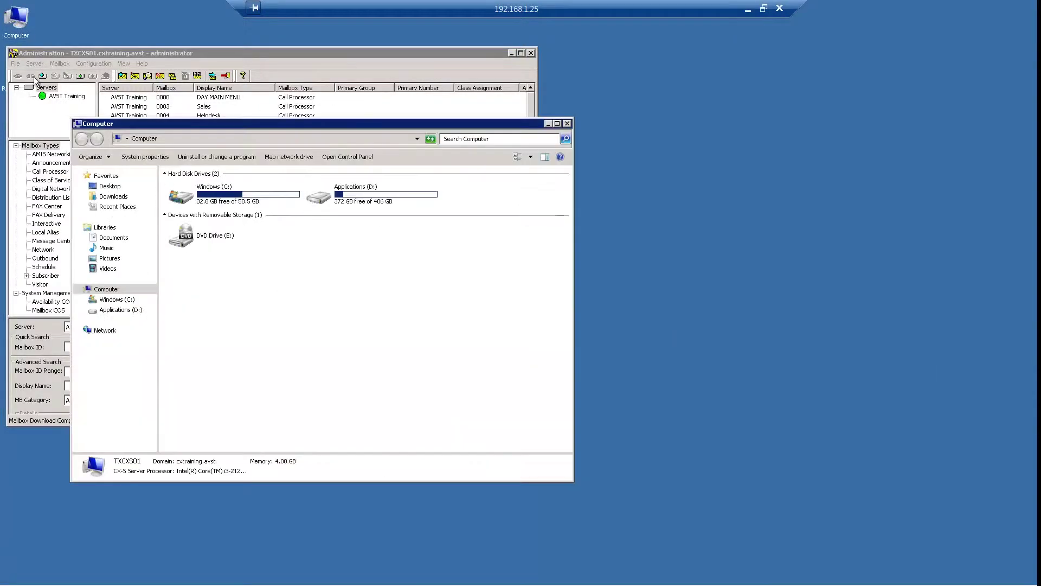
{"action": "left_click", "coordinate": [112, 238]}
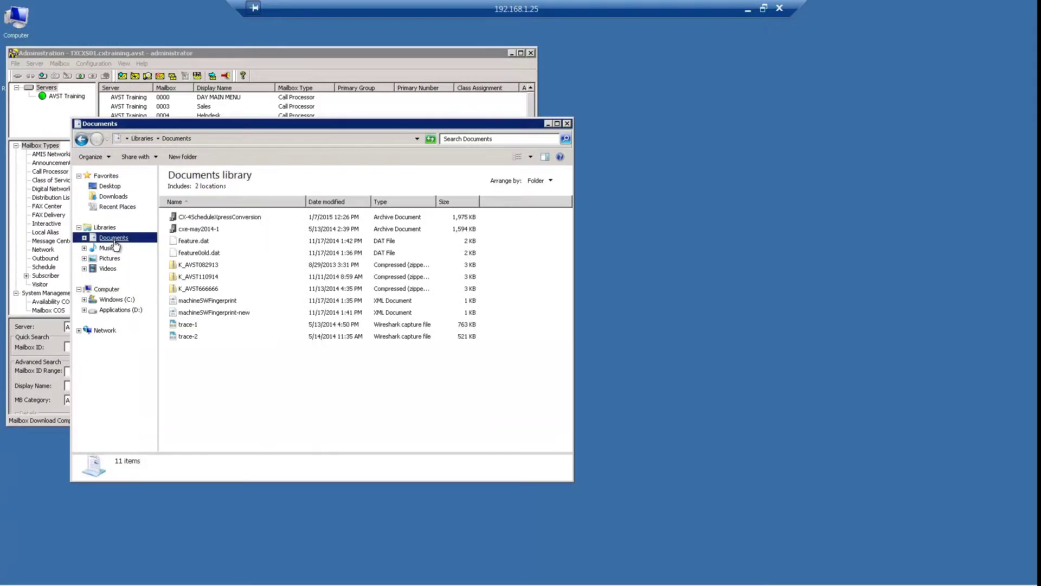
{"action": "left_click", "coordinate": [203, 218]}
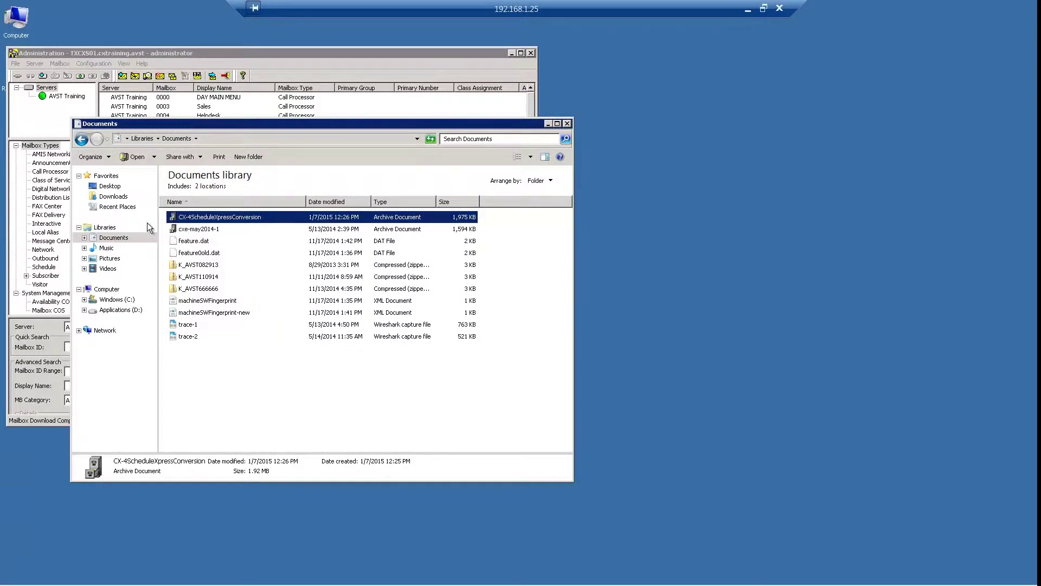
Copy the SX CSV file from D:\CX\SX into the Documents library and close the file browser
{"action": "left_click", "coordinate": [128, 310]}
{"action": "double_click", "coordinate": [186, 186]}
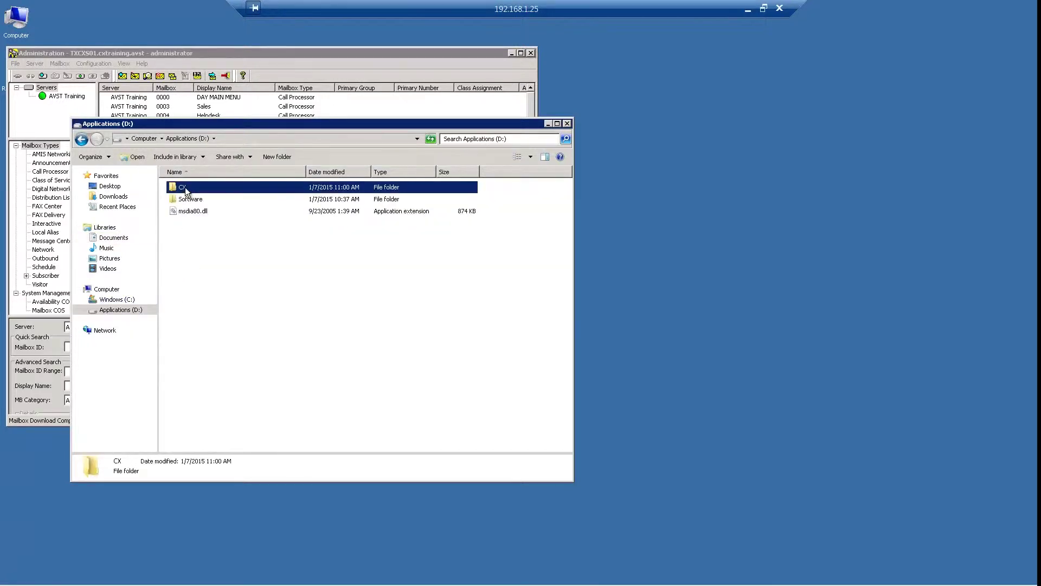
{"action": "double_click", "coordinate": [180, 378]}
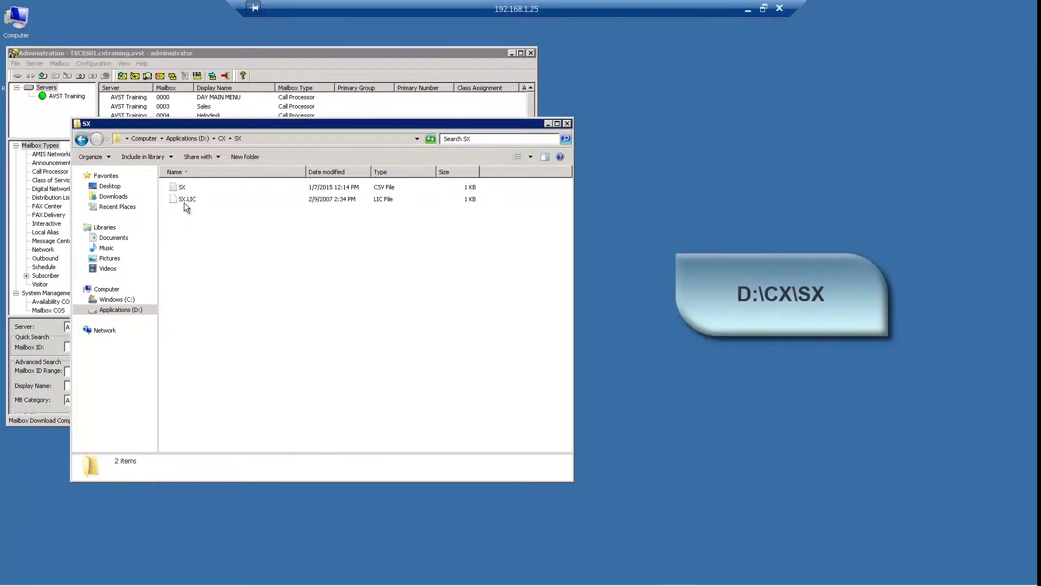
{"action": "left_click", "coordinate": [180, 190]}
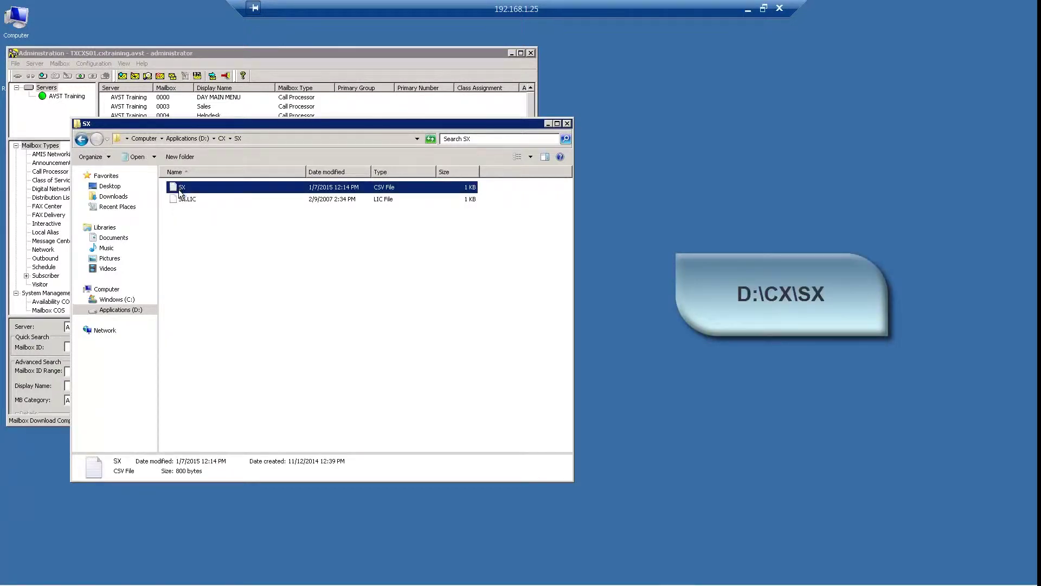
{"action": "right_click", "coordinate": [179, 189]}
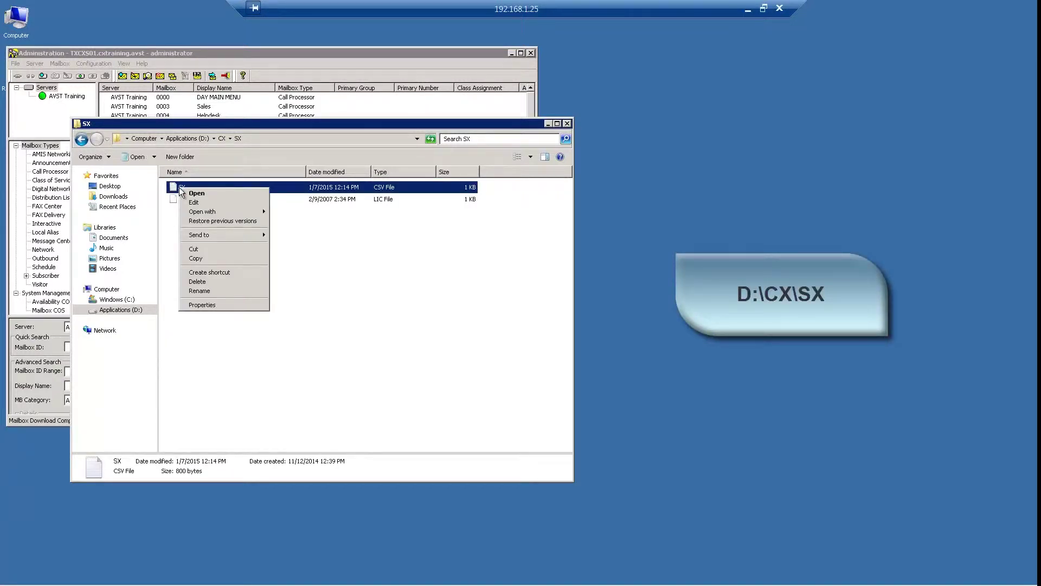
{"action": "left_click", "coordinate": [204, 259]}
{"action": "left_click", "coordinate": [120, 240]}
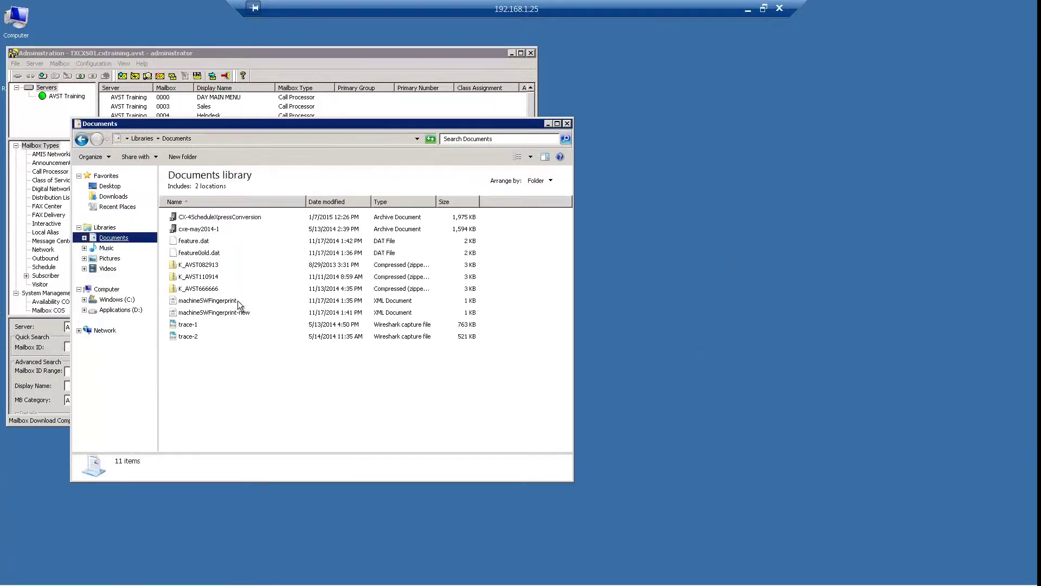
{"action": "right_click", "coordinate": [243, 364]}
{"action": "left_click", "coordinate": [278, 423]}
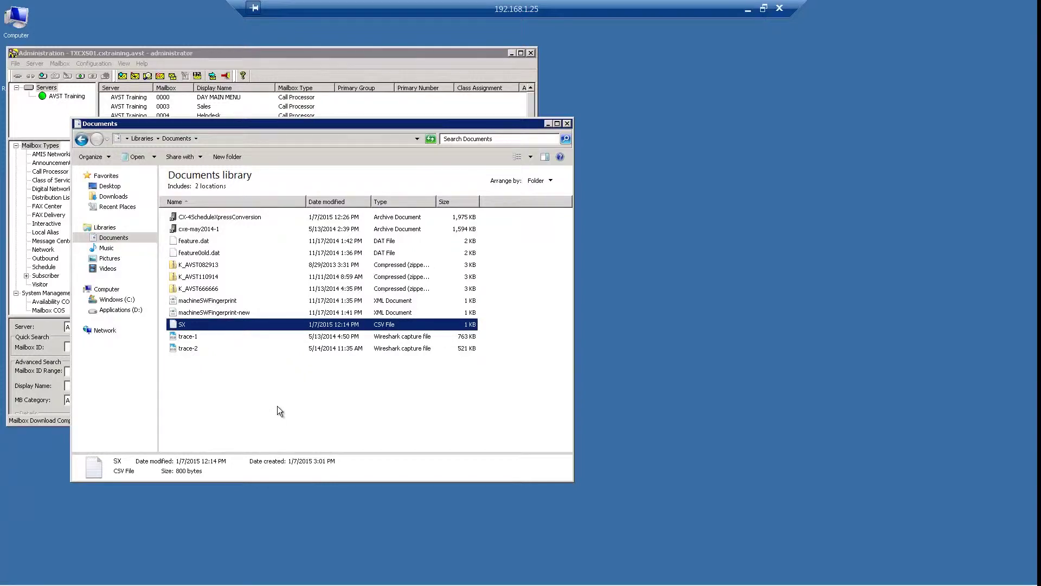
{"action": "left_click", "coordinate": [567, 123]}
Import ScheduleXpress data from the SX CSV file in the Documents library, accepting the backup warning and the import report
{"action": "left_click", "coordinate": [521, 53]}
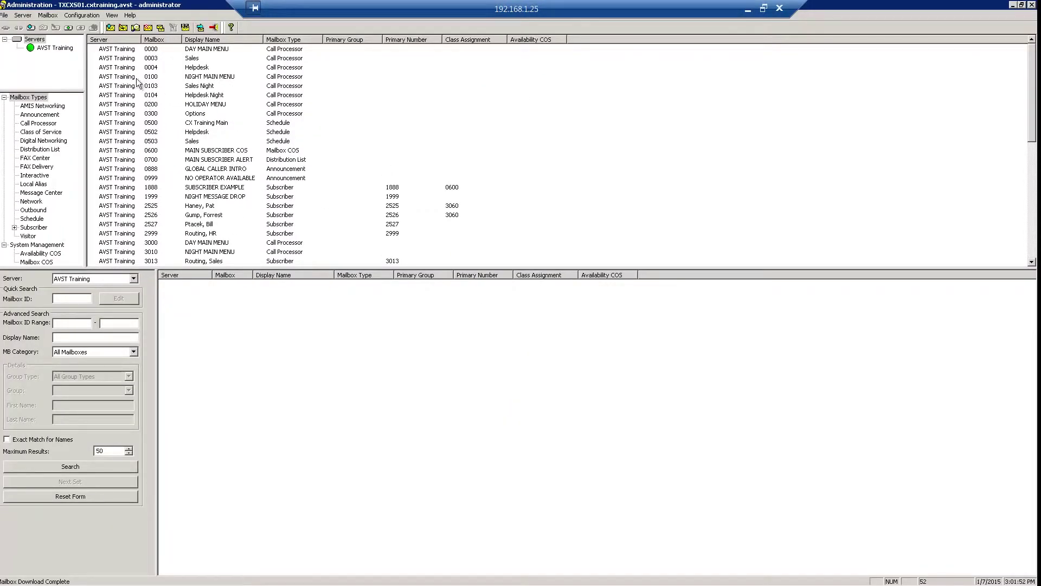
{"action": "left_click", "coordinate": [48, 16]}
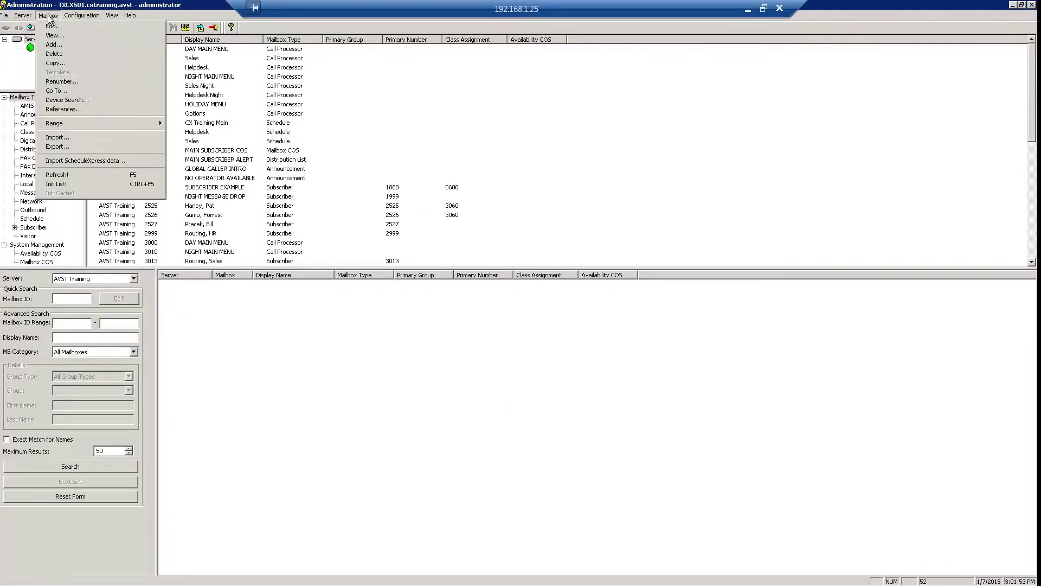
{"action": "left_click", "coordinate": [73, 160]}
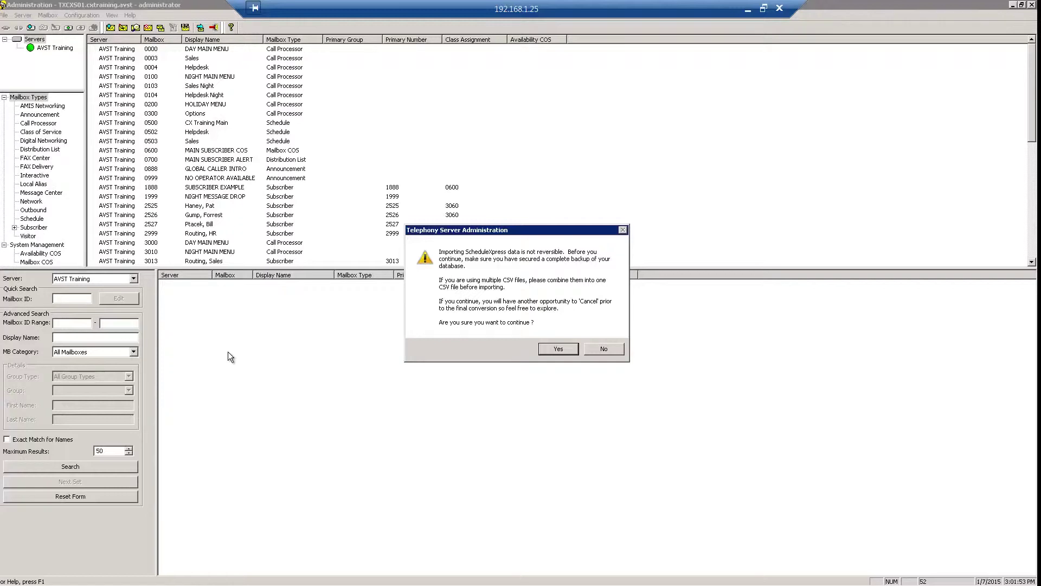
{"action": "left_click", "coordinate": [558, 349]}
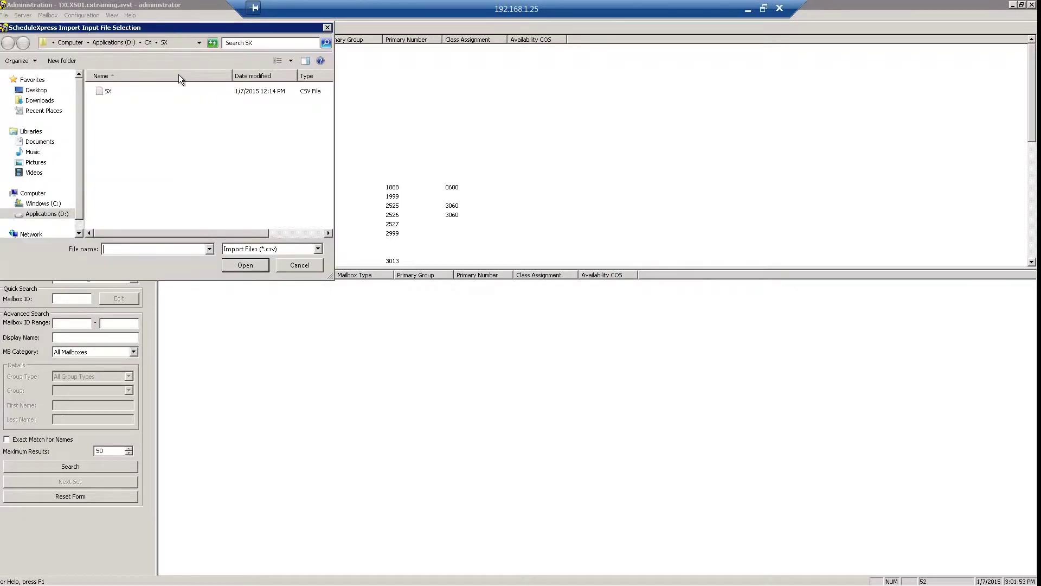
{"action": "left_click", "coordinate": [122, 90]}
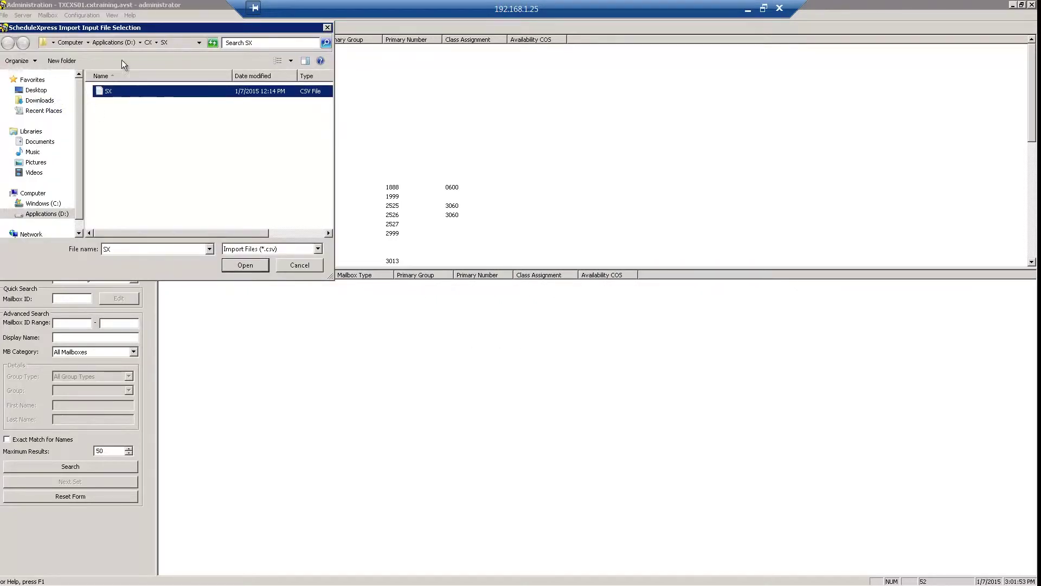
{"action": "left_click", "coordinate": [40, 142]}
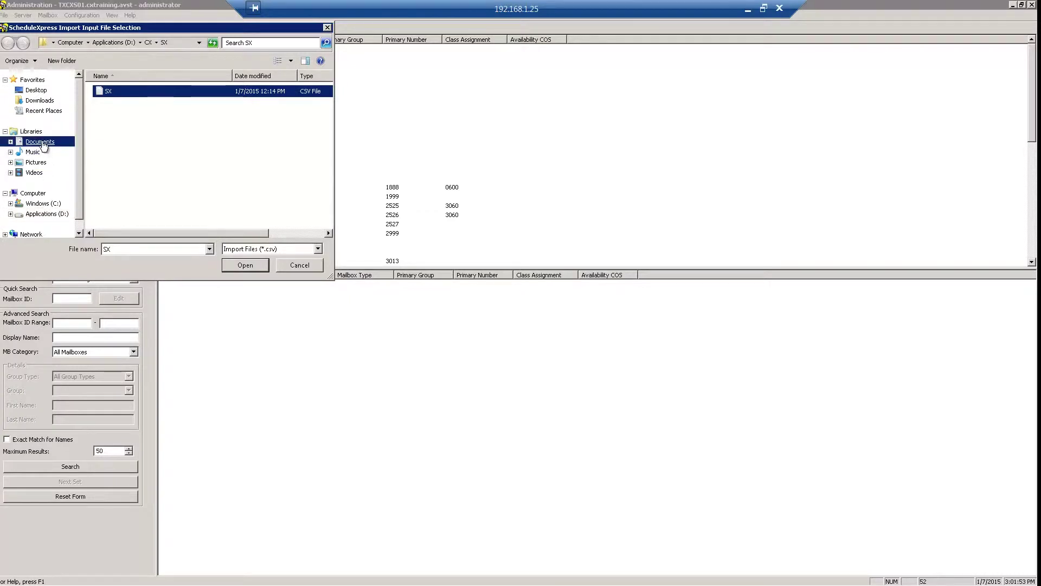
{"action": "left_click", "coordinate": [109, 120]}
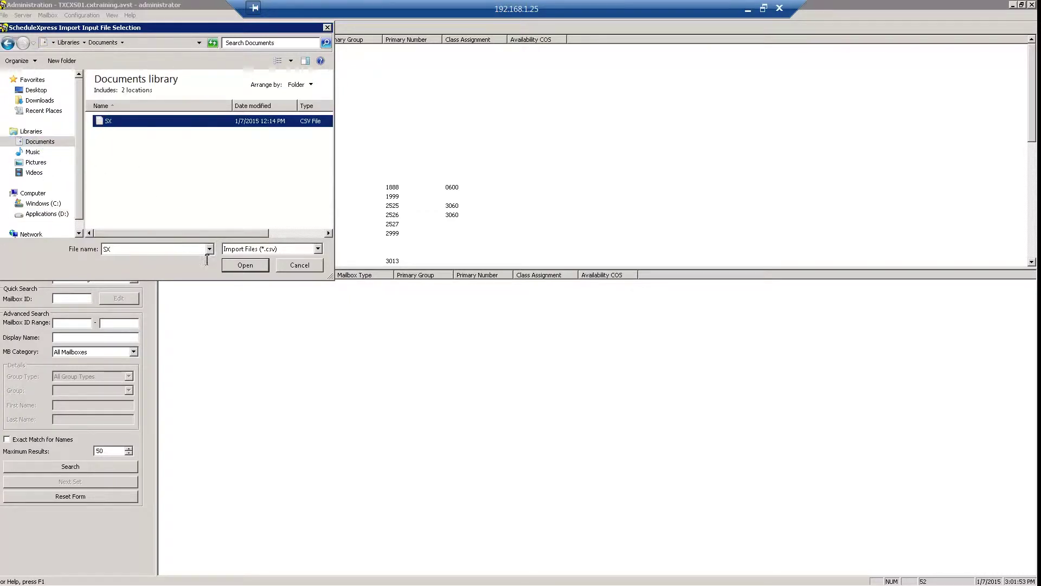
{"action": "left_click", "coordinate": [242, 266]}
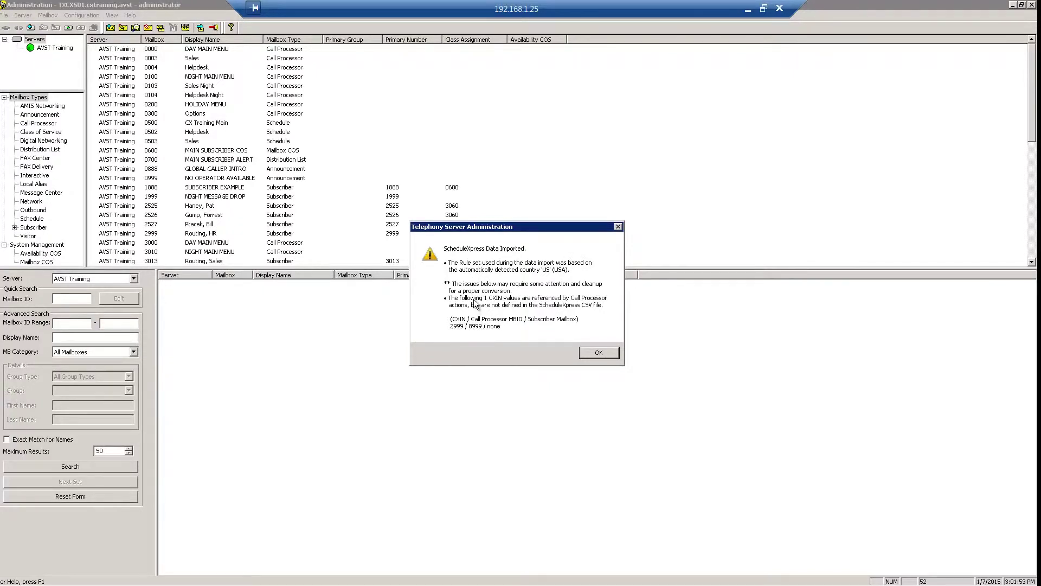
{"action": "left_click", "coordinate": [599, 354]}
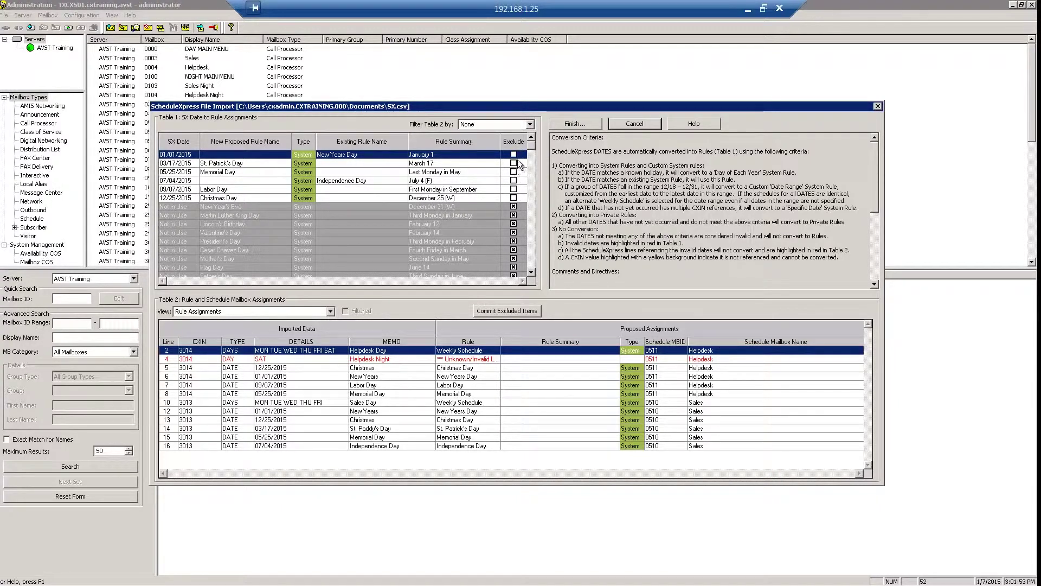
Include the New Year's Eve rule and exclude it again, and select the invalid Helpdesk Night SAT line in Table 2
{"action": "left_click", "coordinate": [514, 206]}
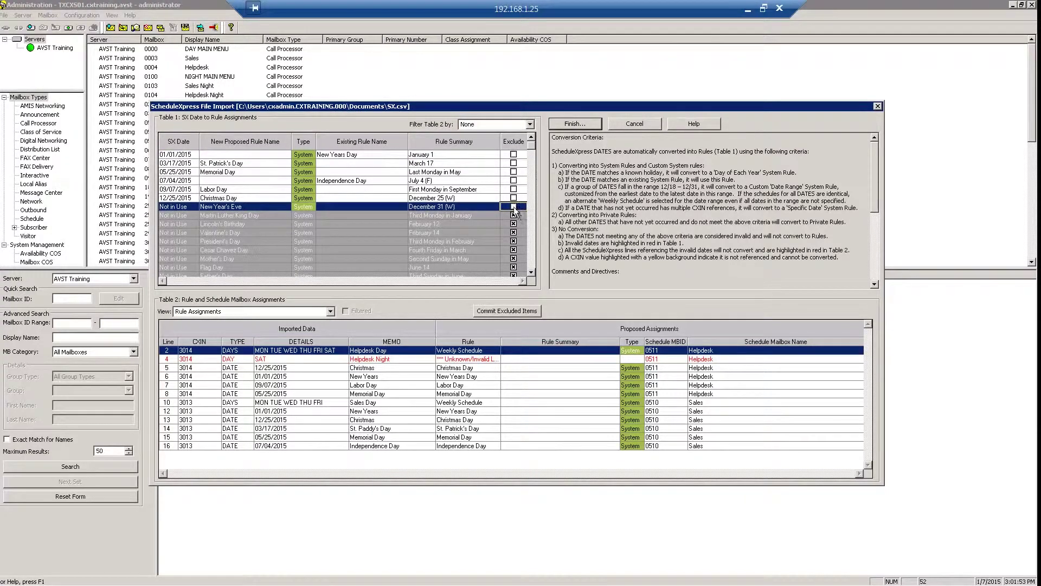
{"action": "left_click", "coordinate": [513, 207]}
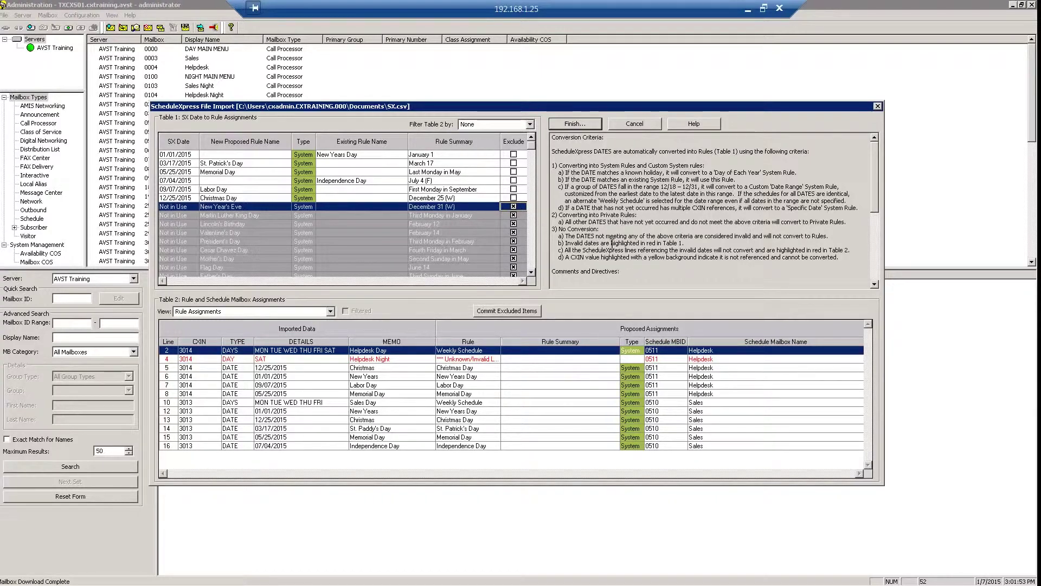
{"action": "scroll", "coordinate": [783, 212], "scroll_direction": "up", "scroll_amount": 1}
{"action": "mouse_move", "coordinate": [873, 196]}
{"action": "left_mouse_down"}
{"action": "mouse_move", "coordinate": [872, 252]}
{"action": "mouse_move", "coordinate": [862, 193]}
{"action": "left_mouse_up"}
{"action": "left_click", "coordinate": [313, 359]}
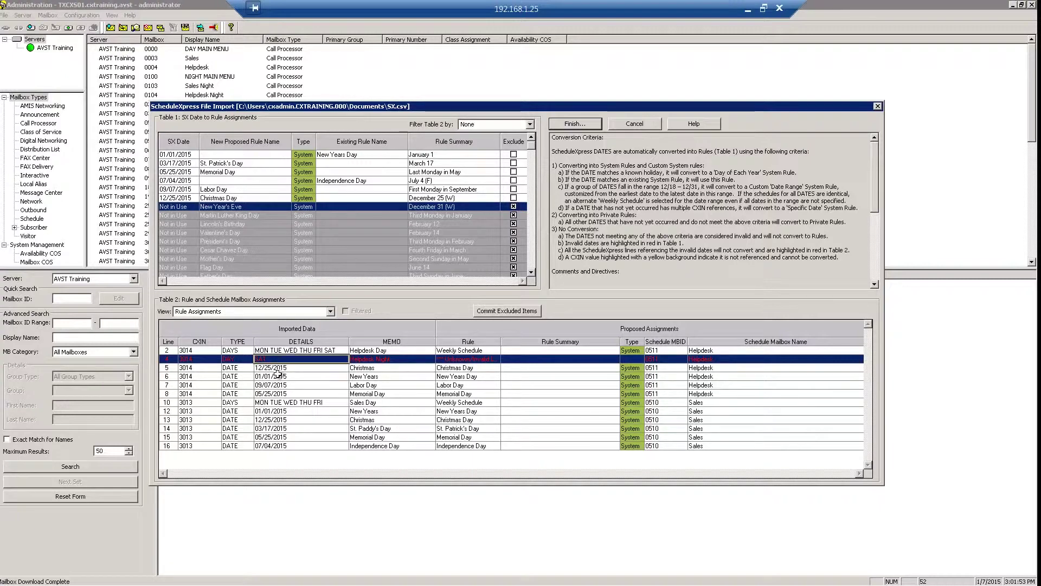
Review Table 2 in the Schedule Mailbox Assignments, Imported ScheduleXpress Data Only and Details views
{"action": "left_click", "coordinate": [331, 311]}
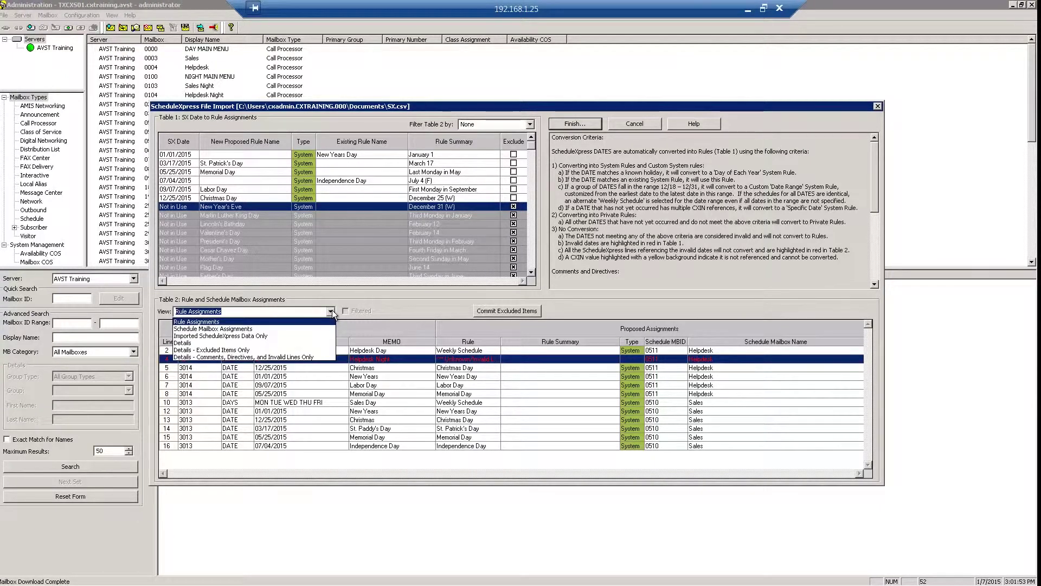
{"action": "left_click", "coordinate": [255, 329]}
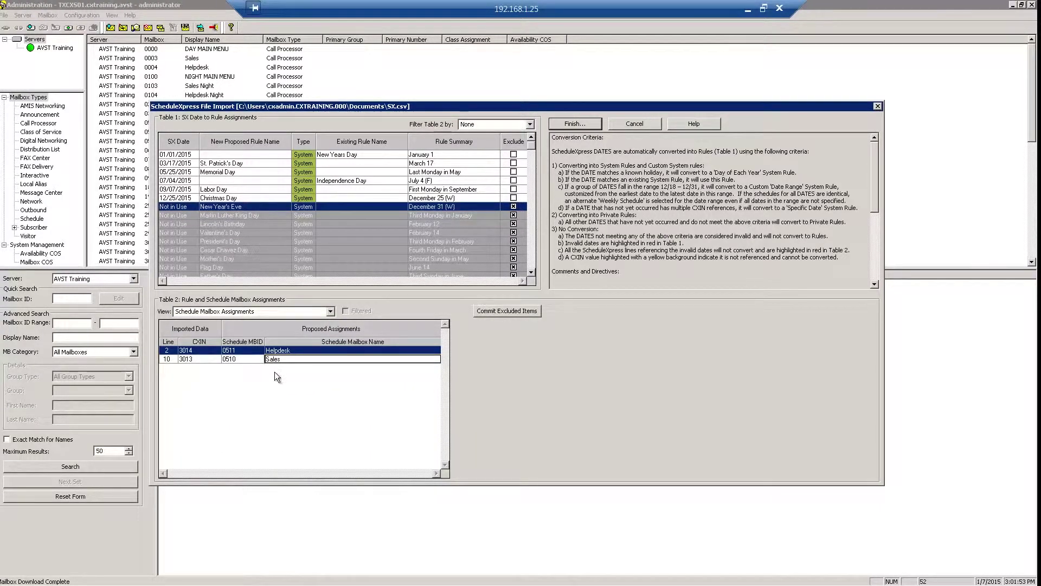
{"action": "left_click", "coordinate": [331, 312]}
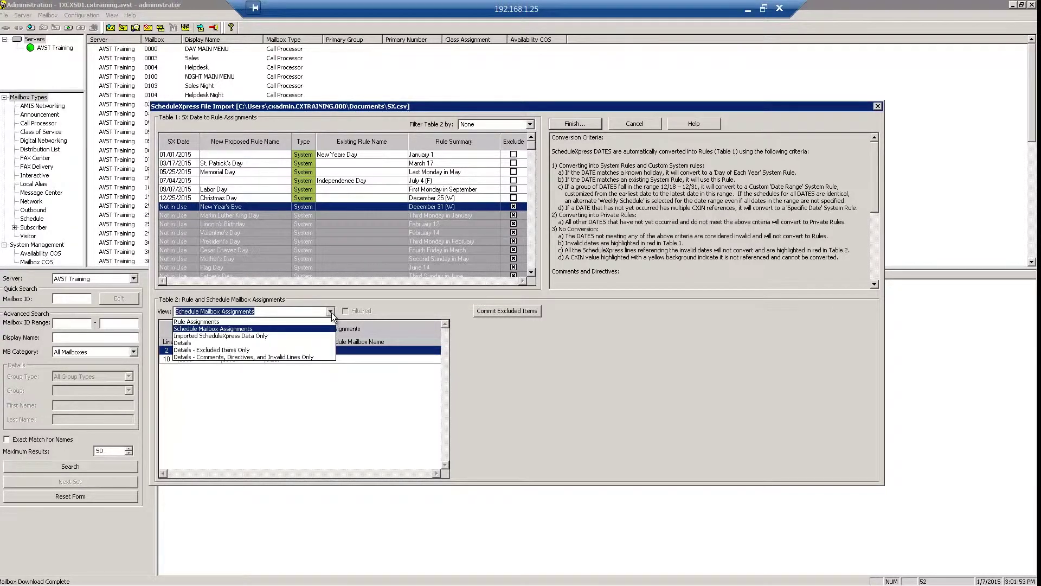
{"action": "left_click", "coordinate": [291, 344]}
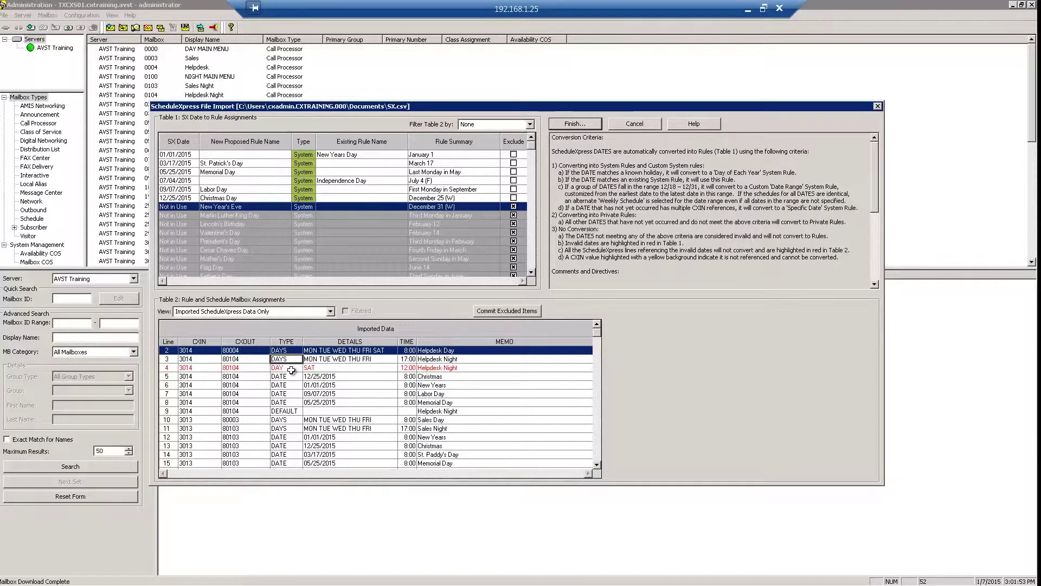
{"action": "left_click", "coordinate": [330, 312]}
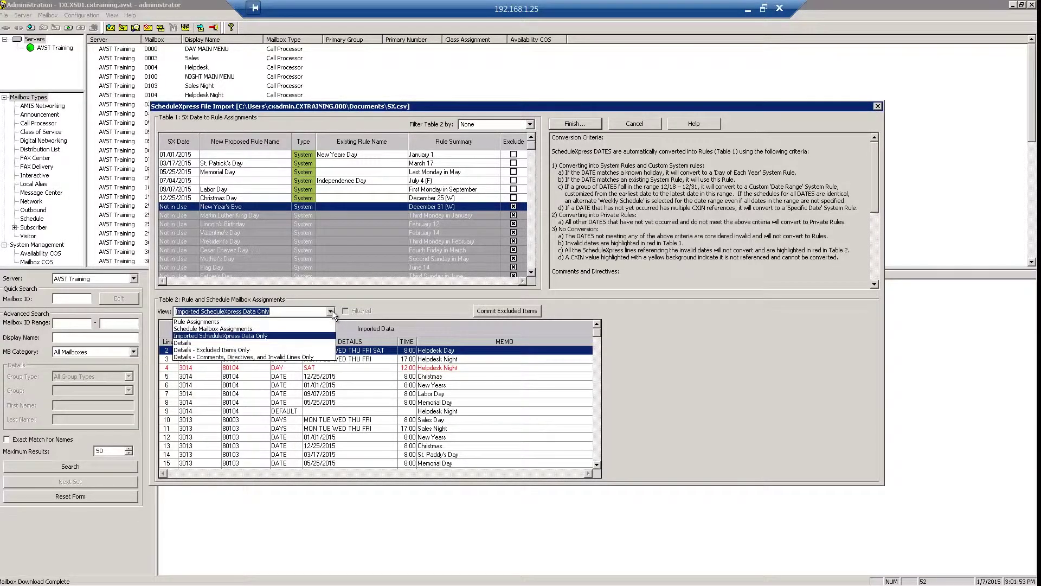
{"action": "left_click", "coordinate": [313, 343]}
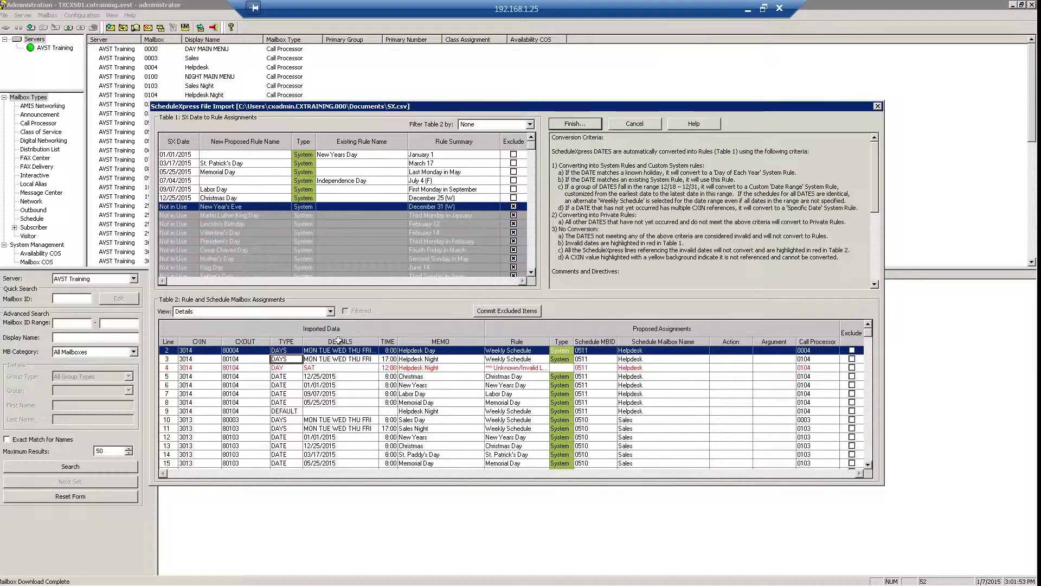
{"action": "left_click", "coordinate": [332, 313]}
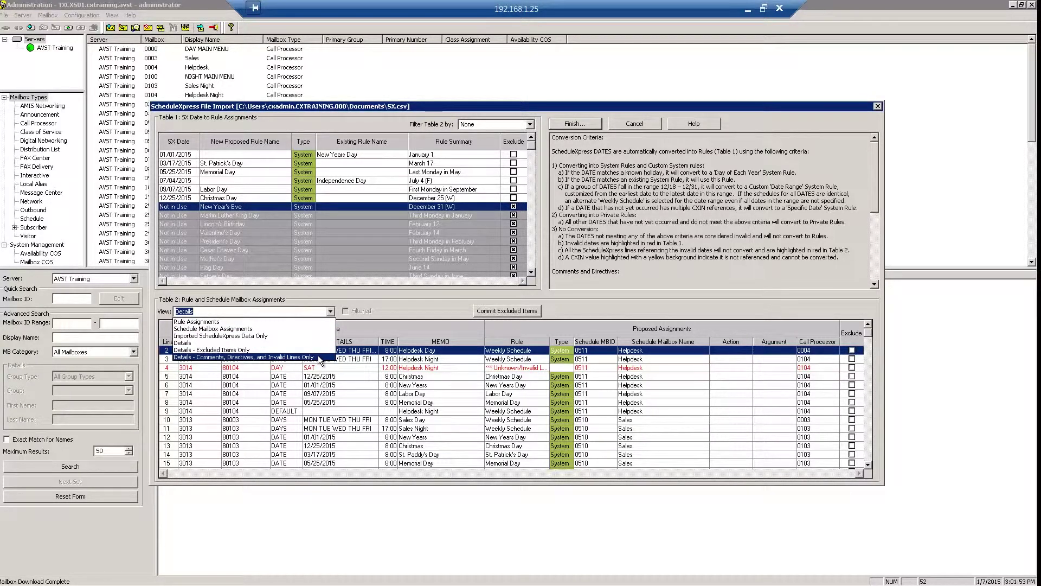
{"action": "left_click", "coordinate": [402, 311]}
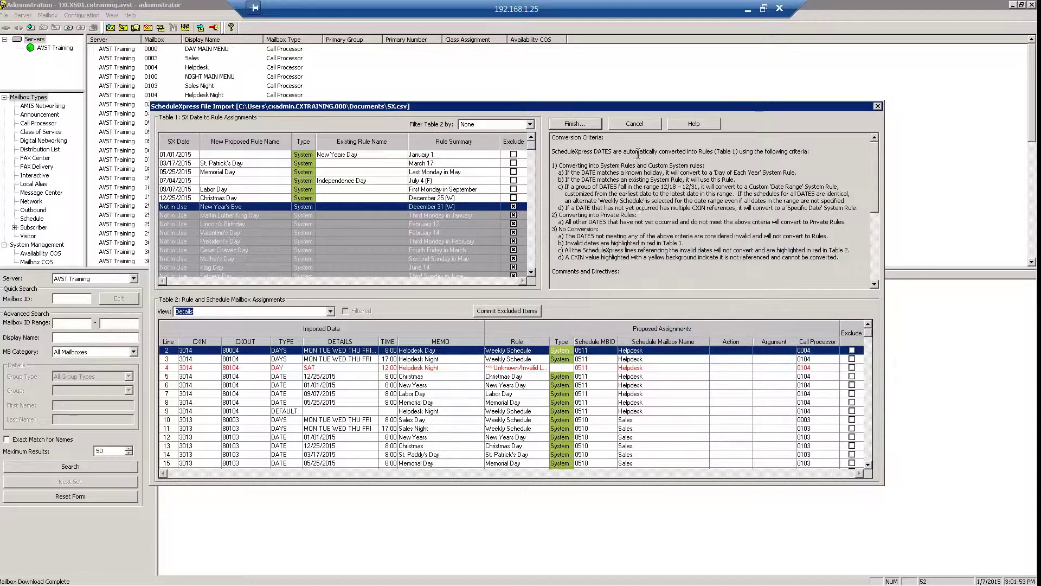
Cancel the ScheduleXpress file import and discard the imported data
{"action": "left_click", "coordinate": [632, 126]}
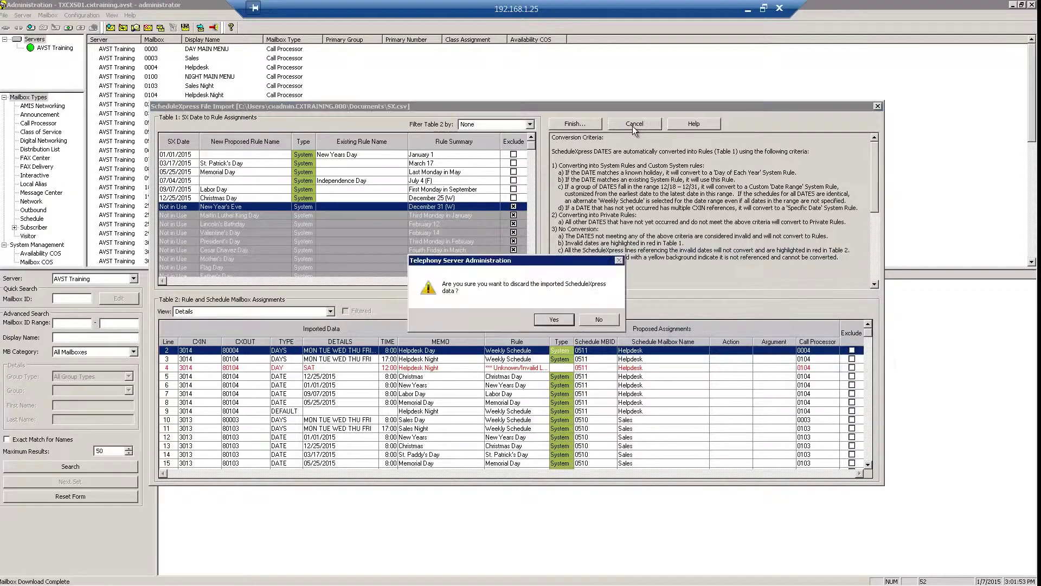
{"action": "left_click", "coordinate": [562, 321]}
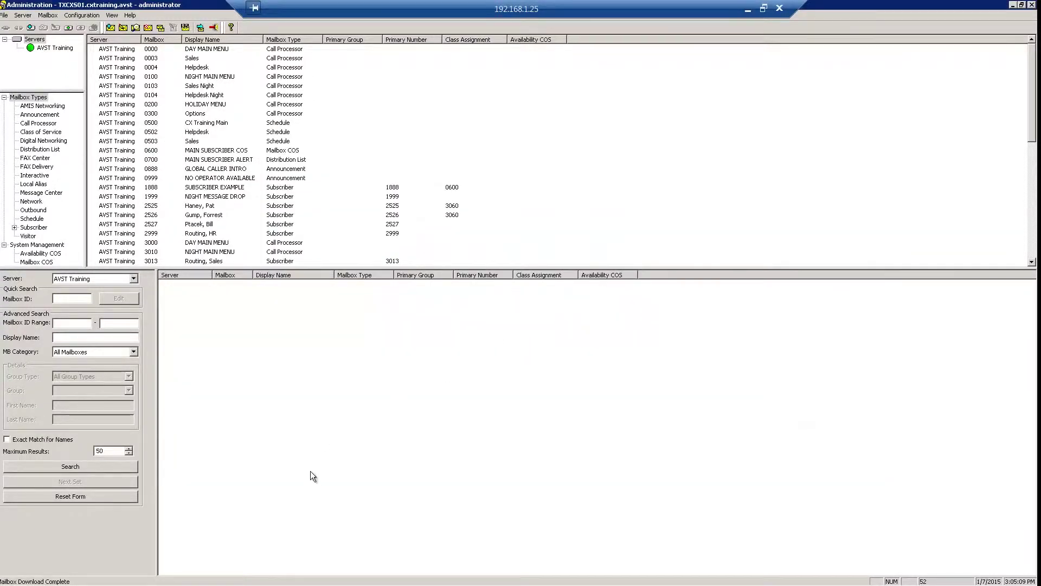
Open the SX CSV file from the Documents library in Notepad
{"action": "left_click", "coordinate": [1021, 7]}
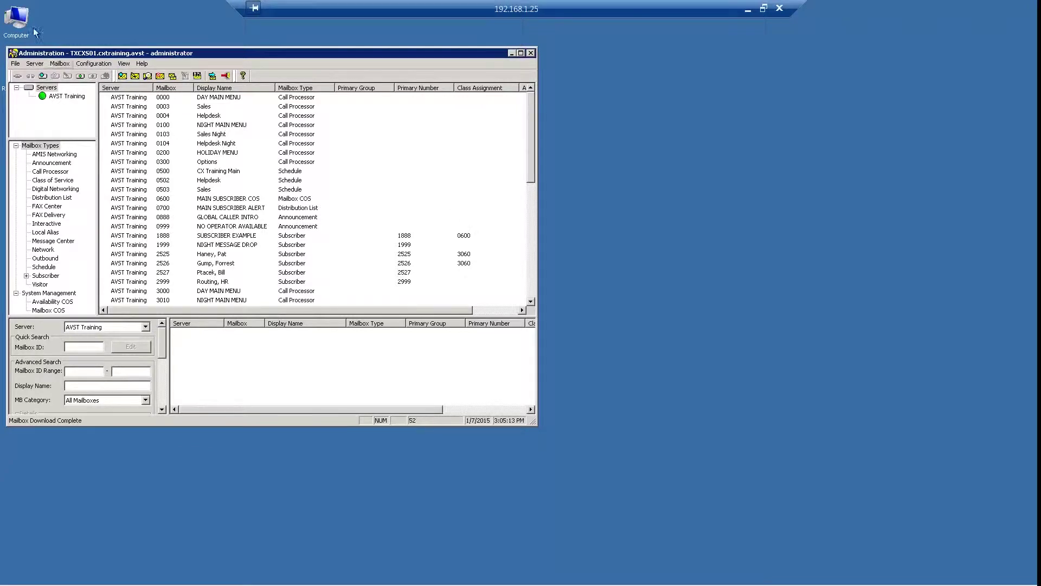
{"action": "left_click", "coordinate": [17, 21]}
{"action": "double_click", "coordinate": [18, 21]}
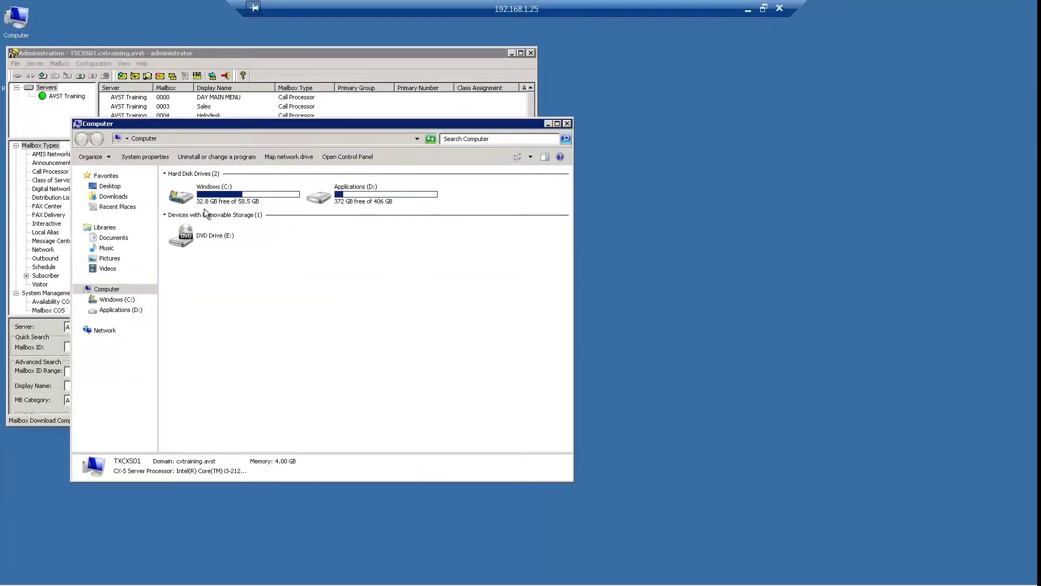
{"action": "left_click", "coordinate": [134, 238]}
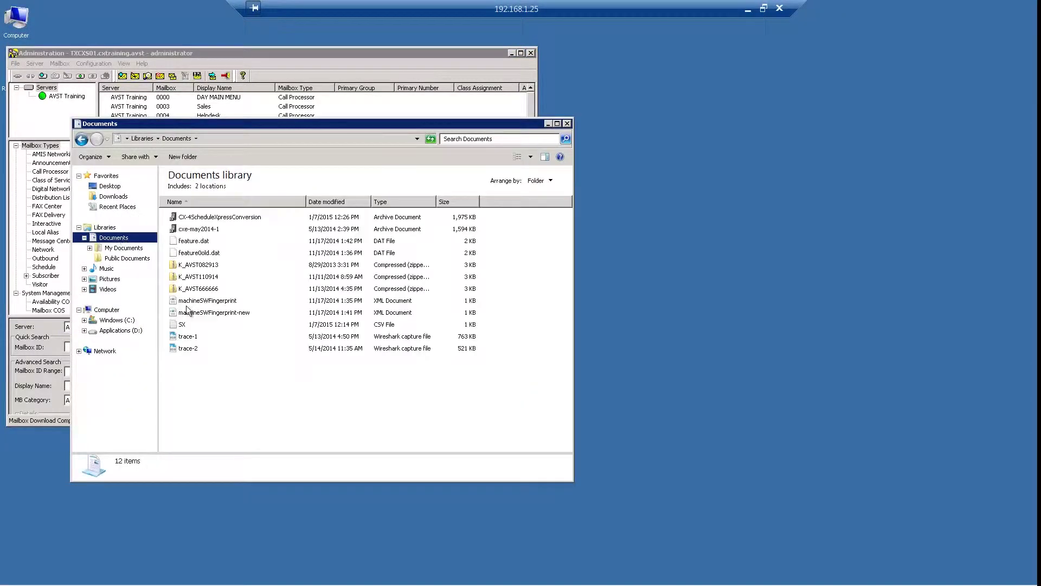
{"action": "left_click", "coordinate": [182, 325]}
{"action": "right_click", "coordinate": [182, 325]}
{"action": "mouse_move", "coordinate": [210, 350]}
{"action": "left_click", "coordinate": [288, 352]}
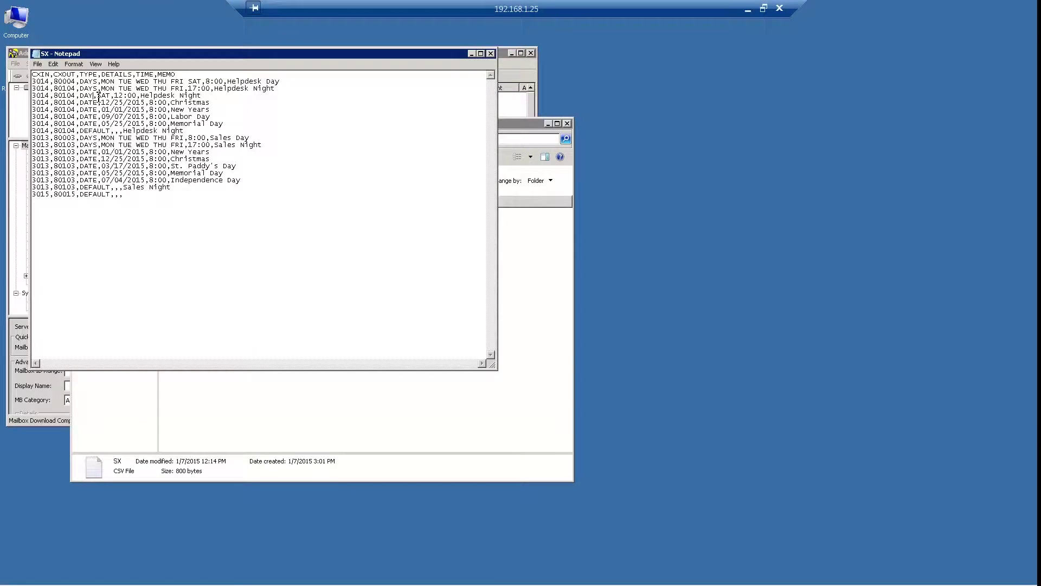
Change the type of the 3014 Helpdesk Night SAT line to DAYS and delete the 3015 DEFAULT line
{"action": "type", "text": "S"}
{"action": "key", "text": "Return"}
{"action": "key", "text": "shift+Up"}
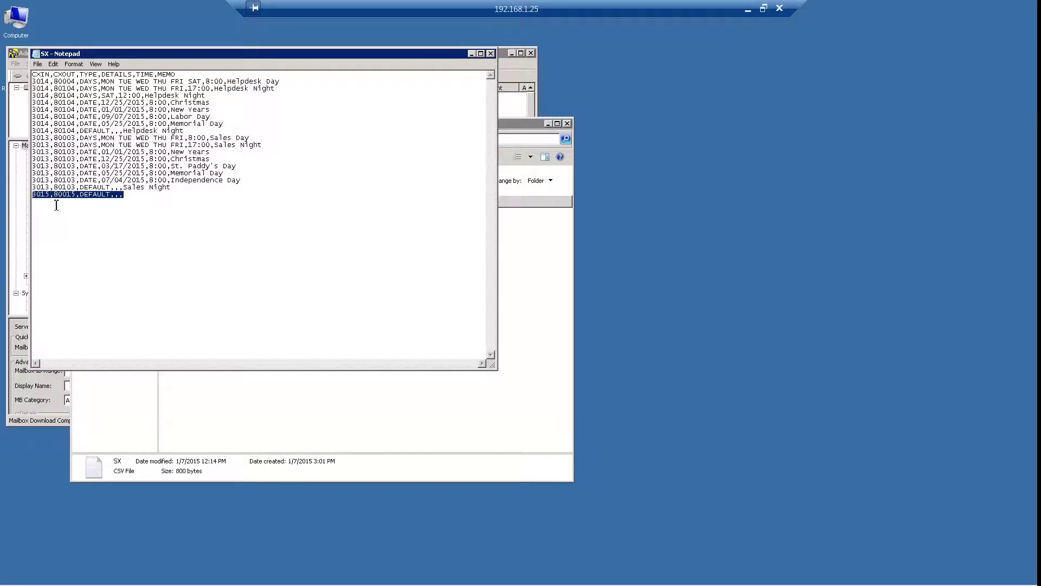
{"action": "key", "text": "Delete"}
Save and close the SX file, and return to the Administration window at full size
{"action": "left_click", "coordinate": [38, 64]}
{"action": "left_click", "coordinate": [50, 95]}
{"action": "left_click", "coordinate": [492, 54]}
{"action": "left_click", "coordinate": [521, 53]}
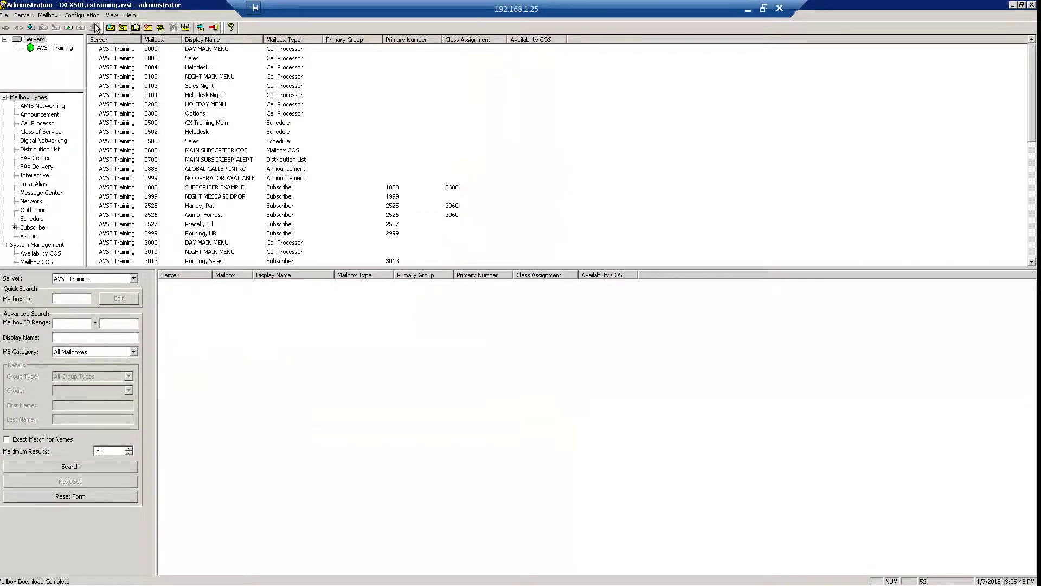
Import ScheduleXpress data from the corrected SX CSV file, accepting the backup warning and the import report
{"action": "left_click", "coordinate": [48, 15]}
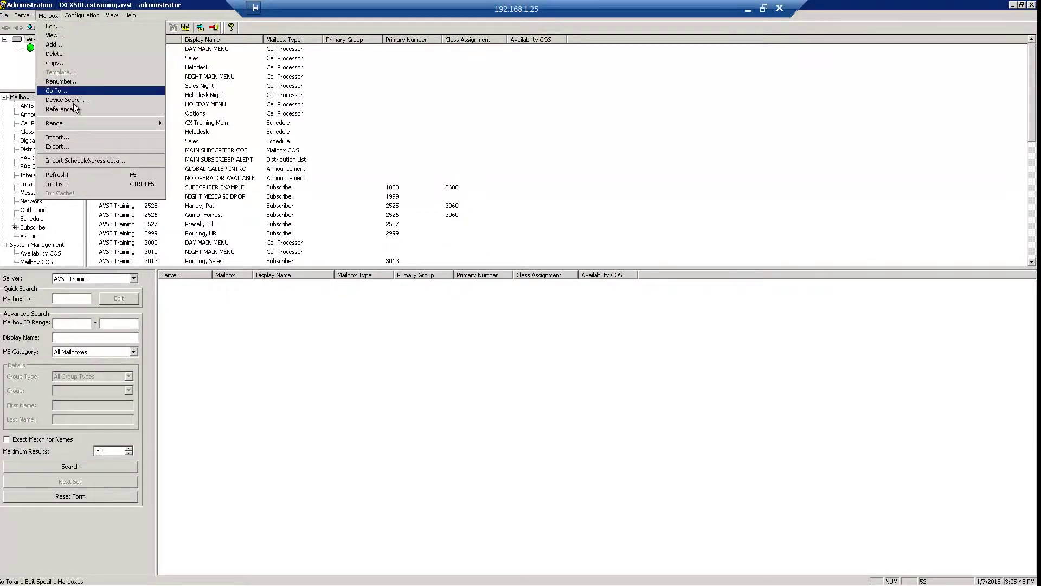
{"action": "left_click", "coordinate": [92, 160]}
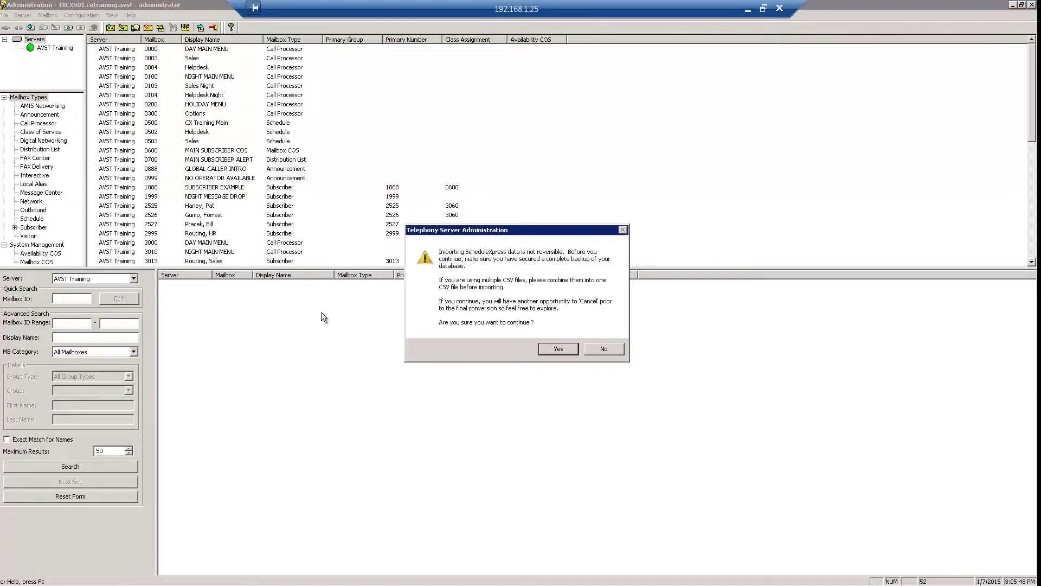
{"action": "left_click", "coordinate": [551, 350]}
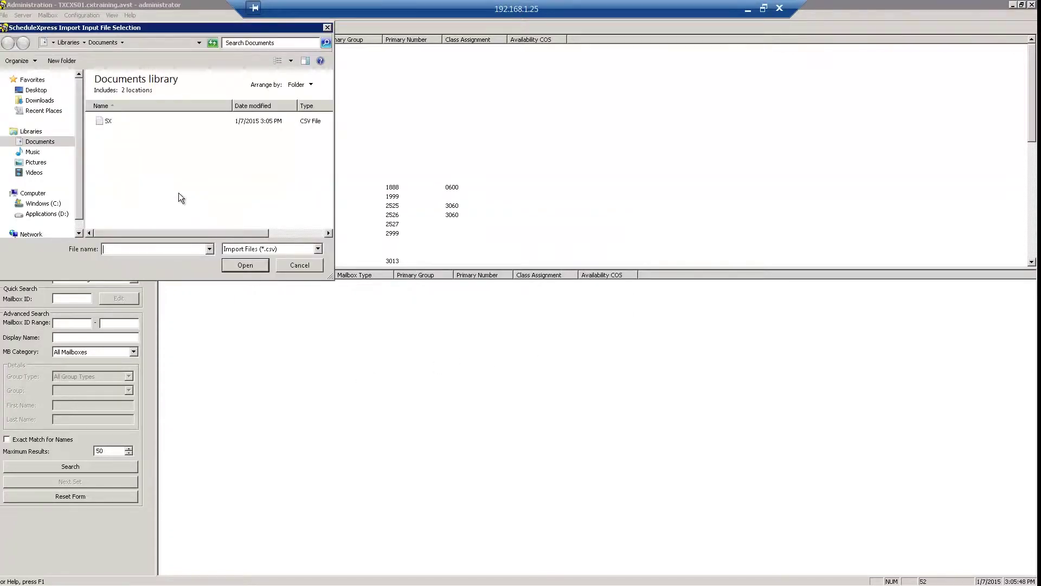
{"action": "left_click", "coordinate": [109, 121]}
{"action": "left_click", "coordinate": [250, 266]}
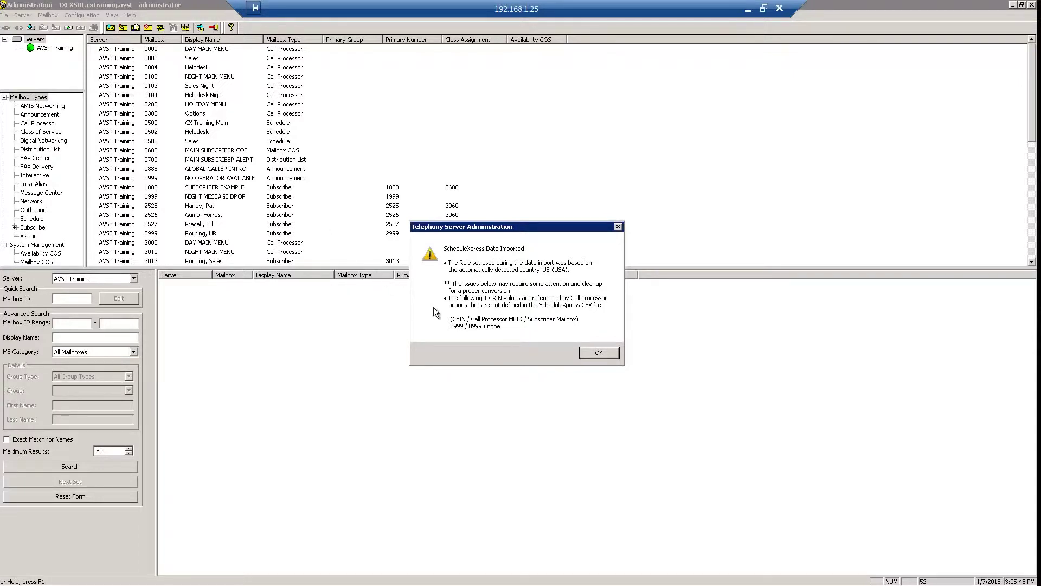
{"action": "left_click", "coordinate": [596, 354]}
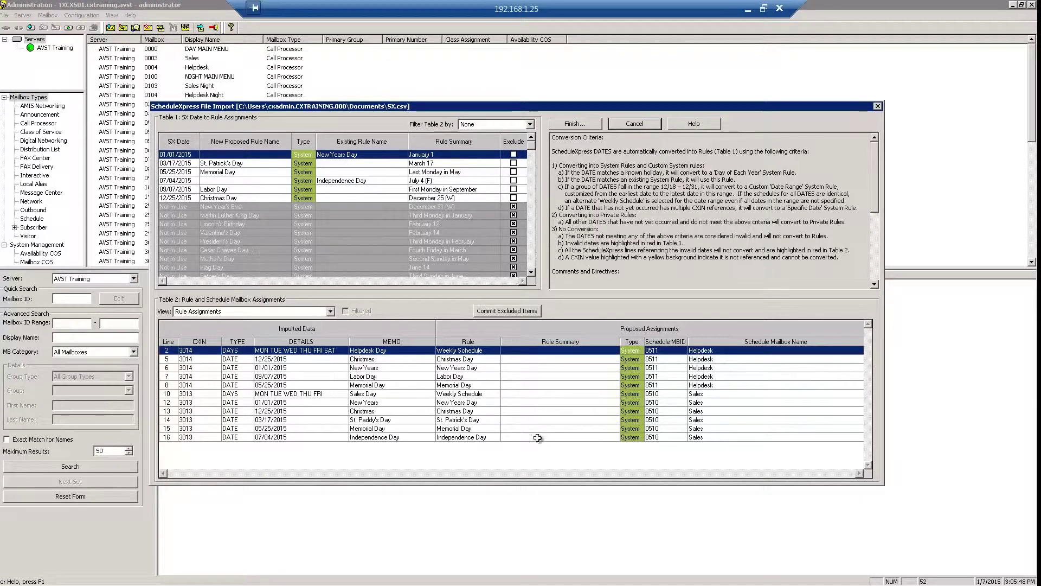
Commit the excluded items of the ScheduleXpress import and accept the confirmations
{"action": "left_click", "coordinate": [508, 311]}
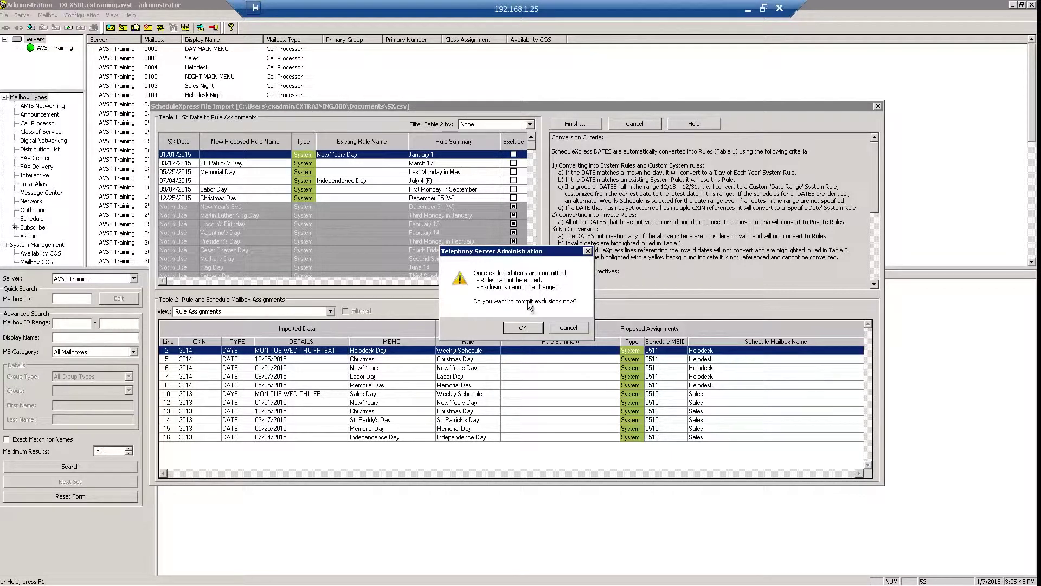
{"action": "left_click", "coordinate": [528, 329]}
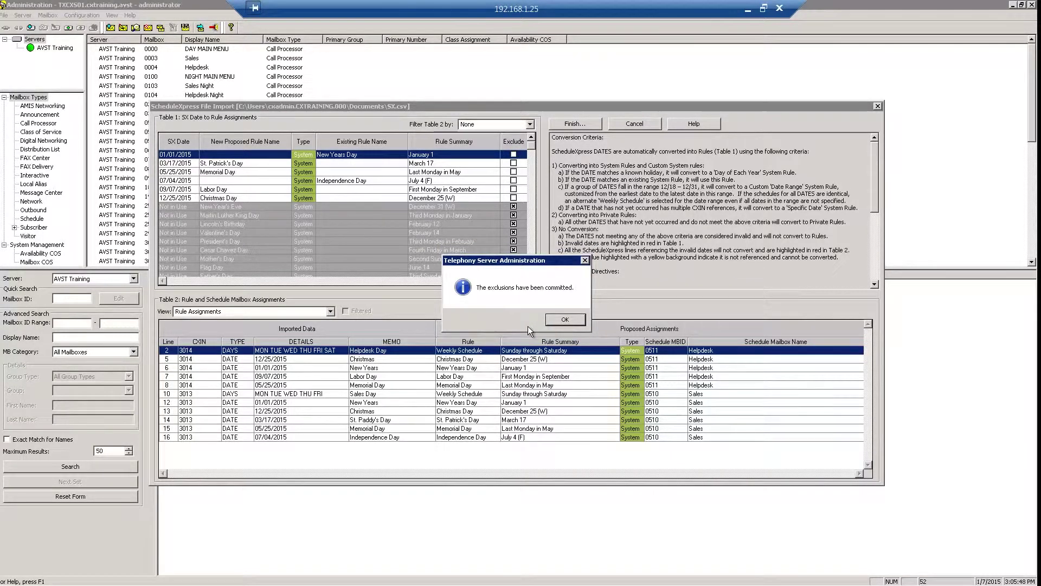
{"action": "left_click", "coordinate": [563, 320]}
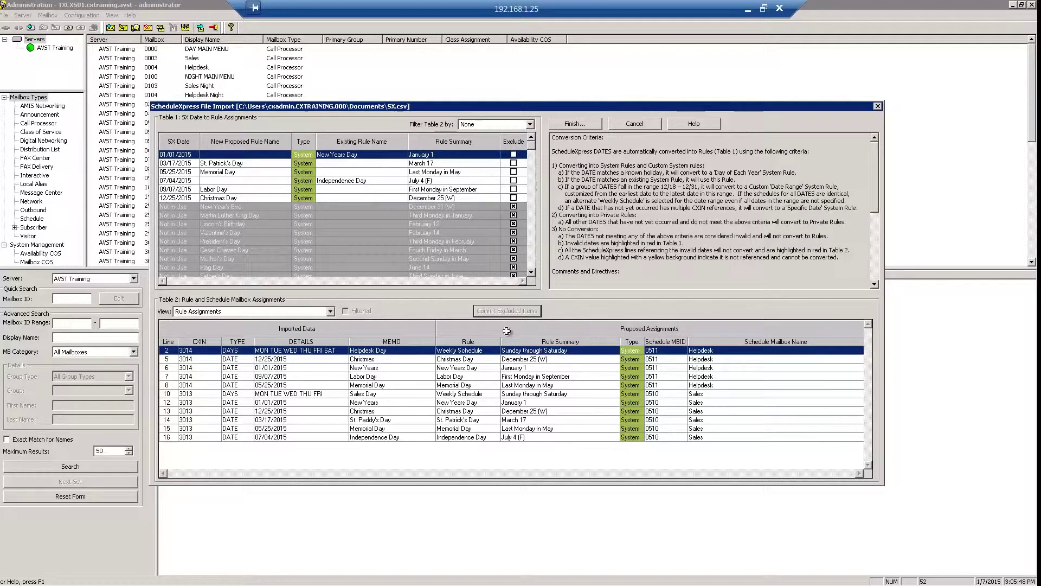
Examine the Christmas Day schedule of mailbox 0511 Helpdesk and the Weekly Schedule of mailbox 0510 Sales without changing them
{"action": "left_click", "coordinate": [331, 311]}
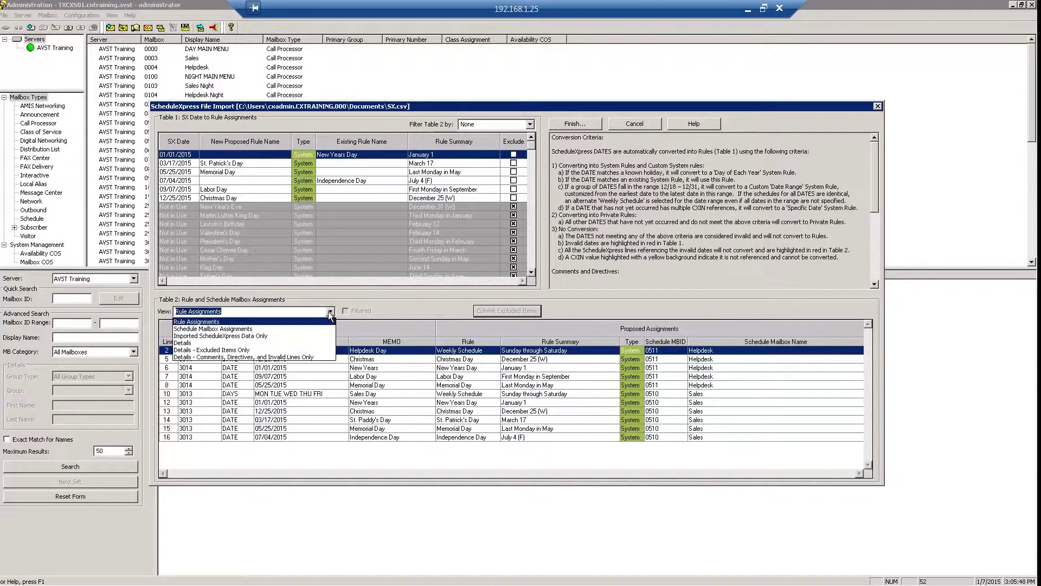
{"action": "left_click", "coordinate": [291, 330]}
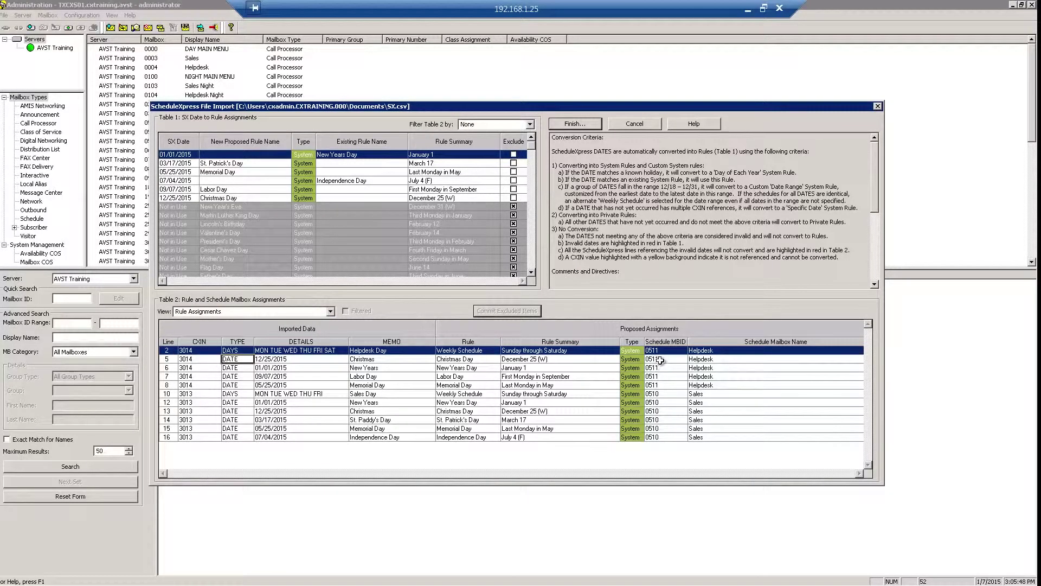
{"action": "double_click", "coordinate": [659, 359]}
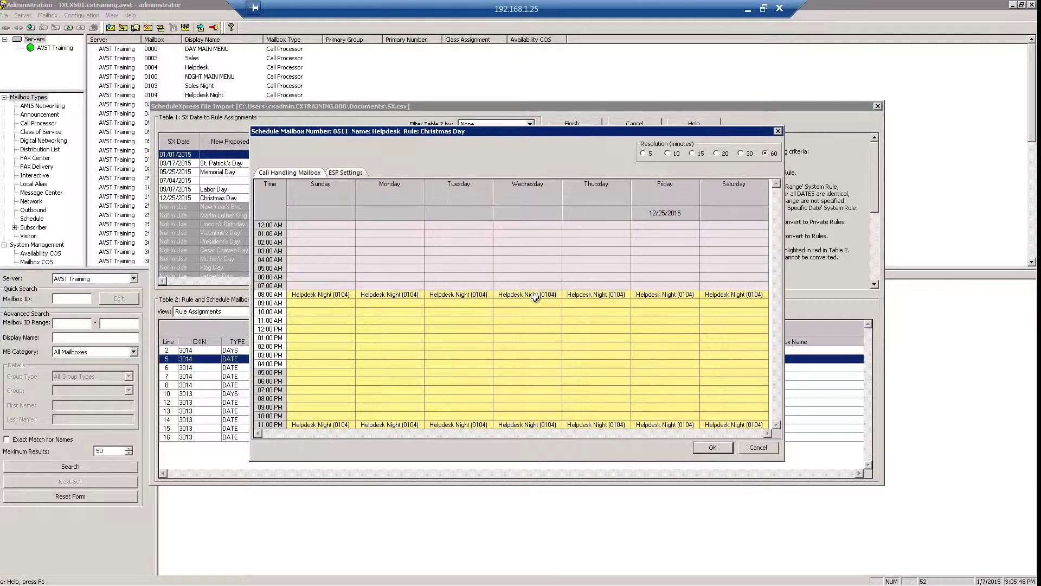
{"action": "left_click", "coordinate": [753, 448]}
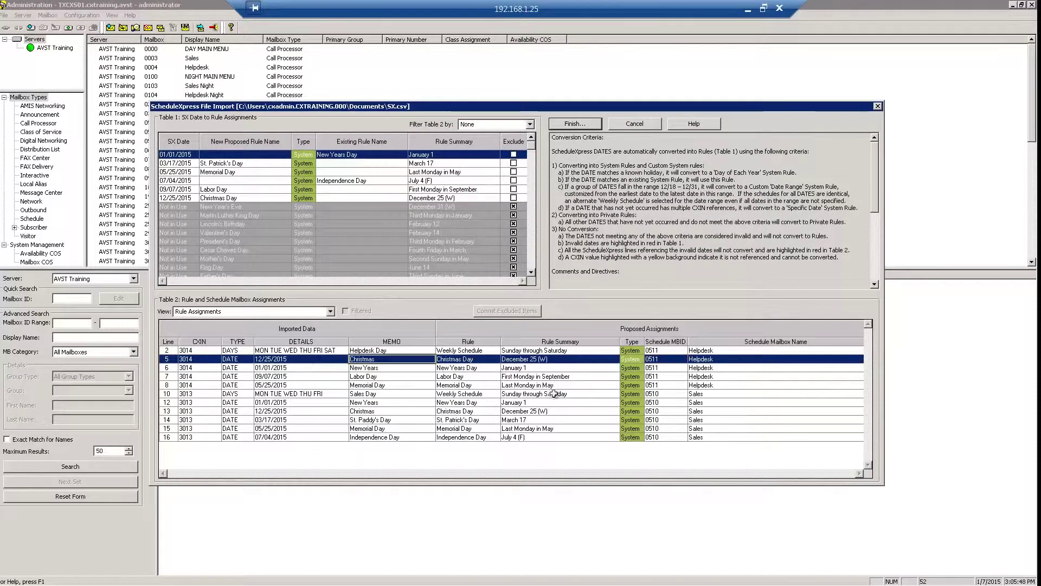
{"action": "left_click", "coordinate": [664, 394]}
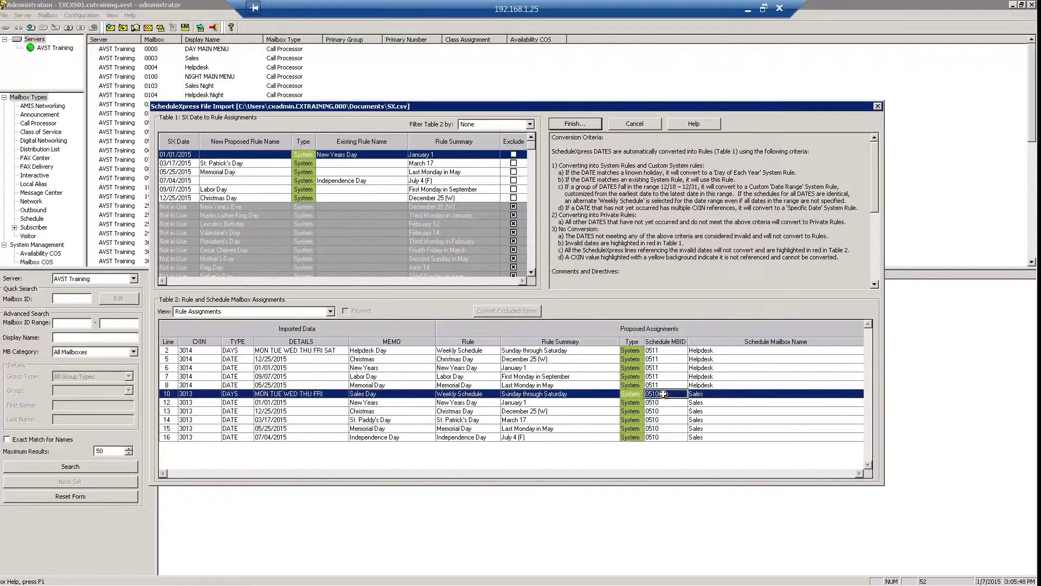
{"action": "left_click", "coordinate": [664, 394]}
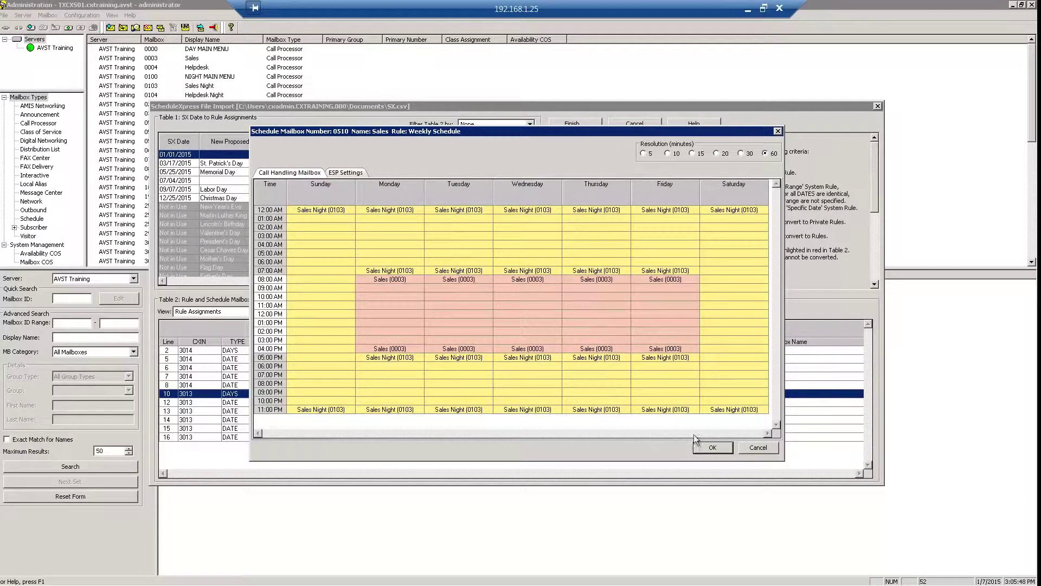
{"action": "left_click", "coordinate": [751, 451]}
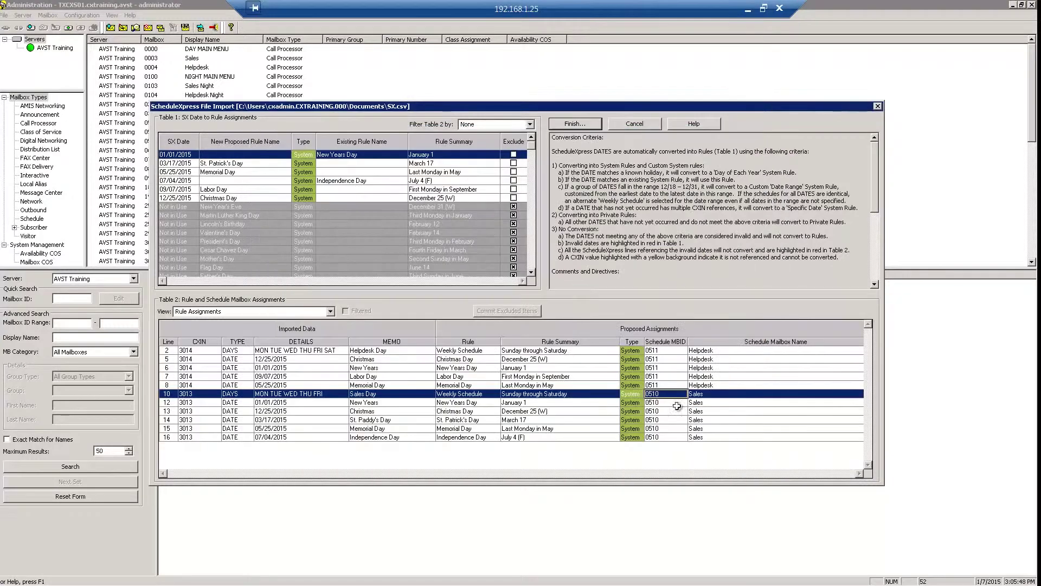
Finish the ScheduleXpress import, confirming the irreversible conversion and dismissing the completion notice
{"action": "left_click", "coordinate": [579, 126]}
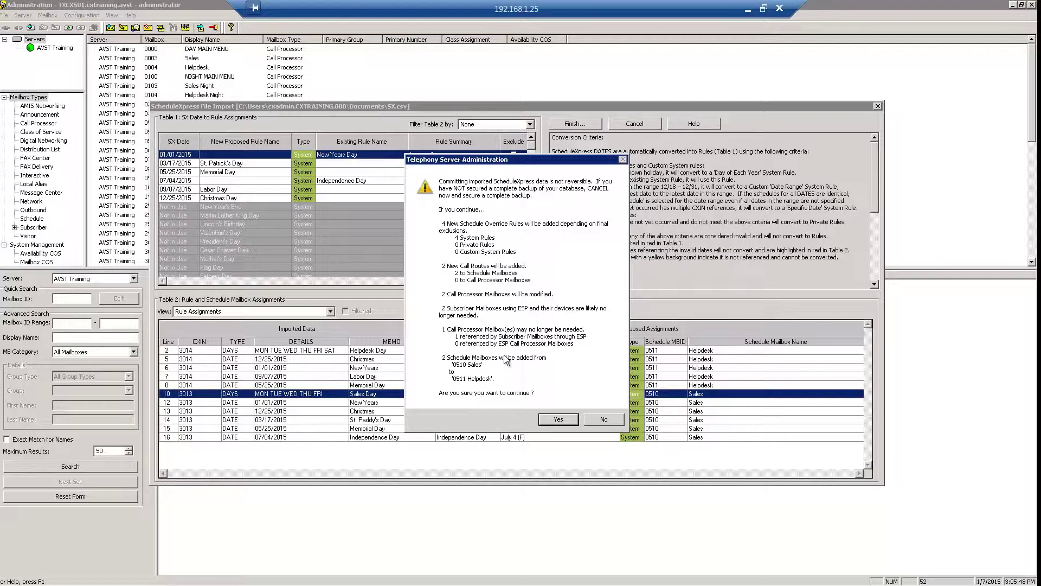
{"action": "left_click", "coordinate": [559, 420]}
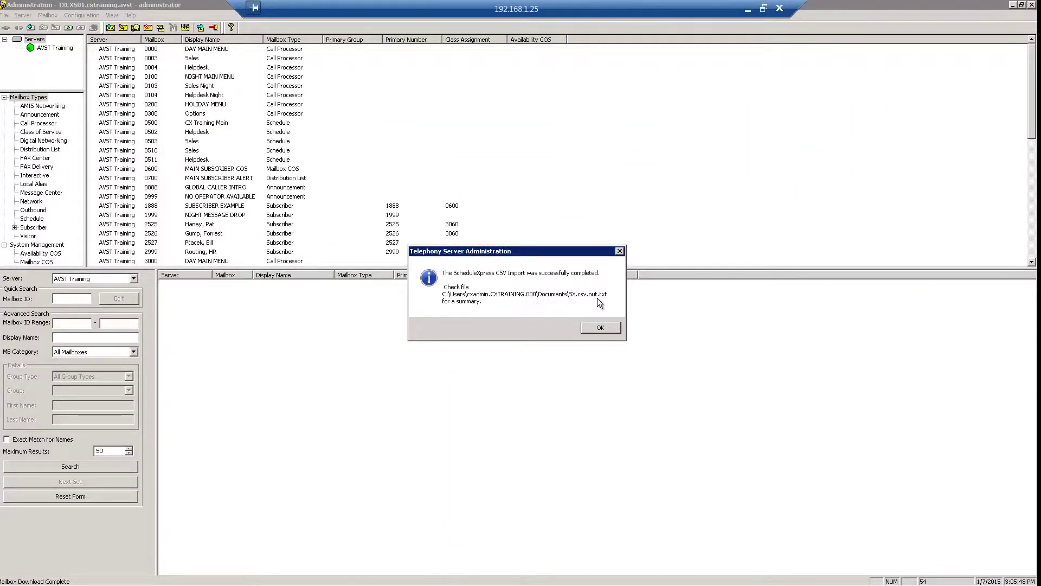
{"action": "left_click", "coordinate": [601, 328]}
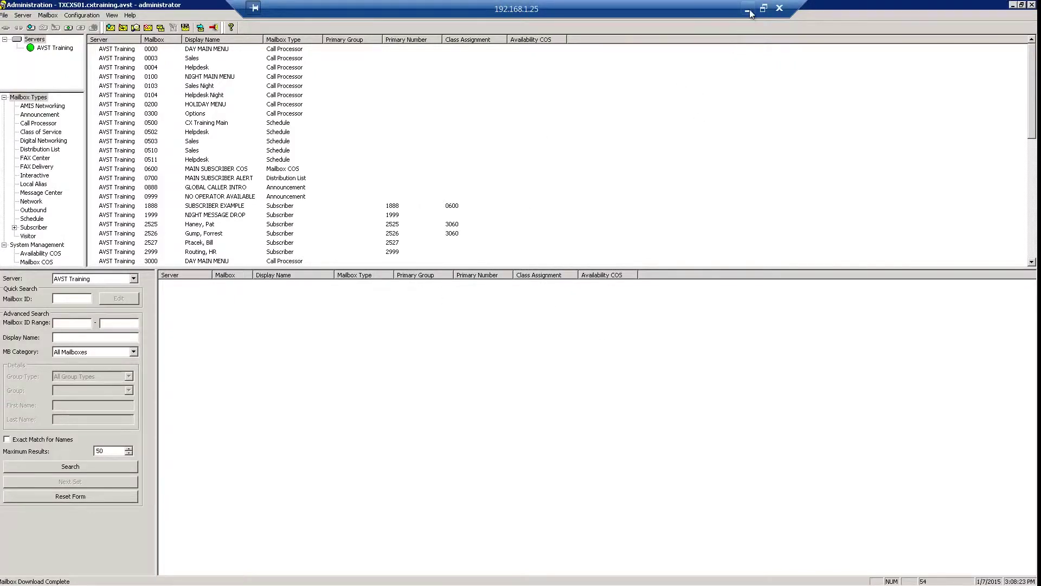
Open the SX.csv.out conversion summary text file from the Documents library
{"action": "left_click", "coordinate": [1022, 5]}
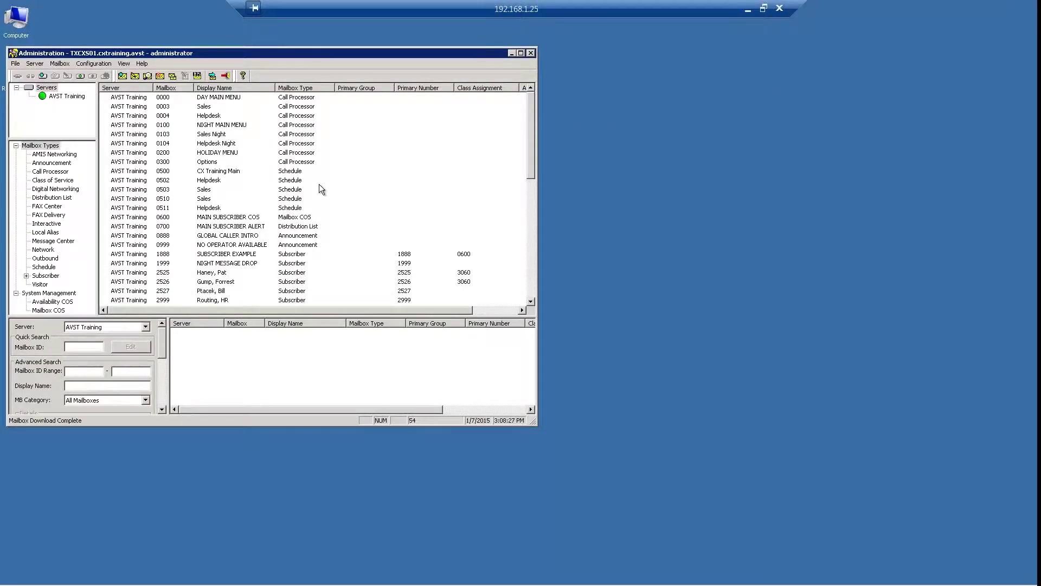
{"action": "left_click", "coordinate": [25, 17]}
{"action": "double_click", "coordinate": [22, 17]}
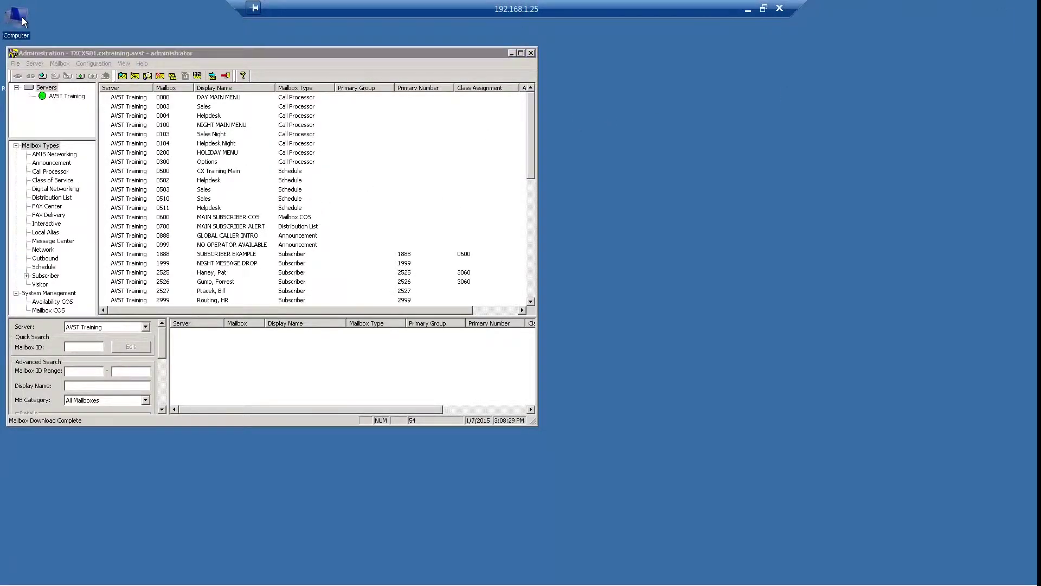
{"action": "left_click", "coordinate": [113, 239]}
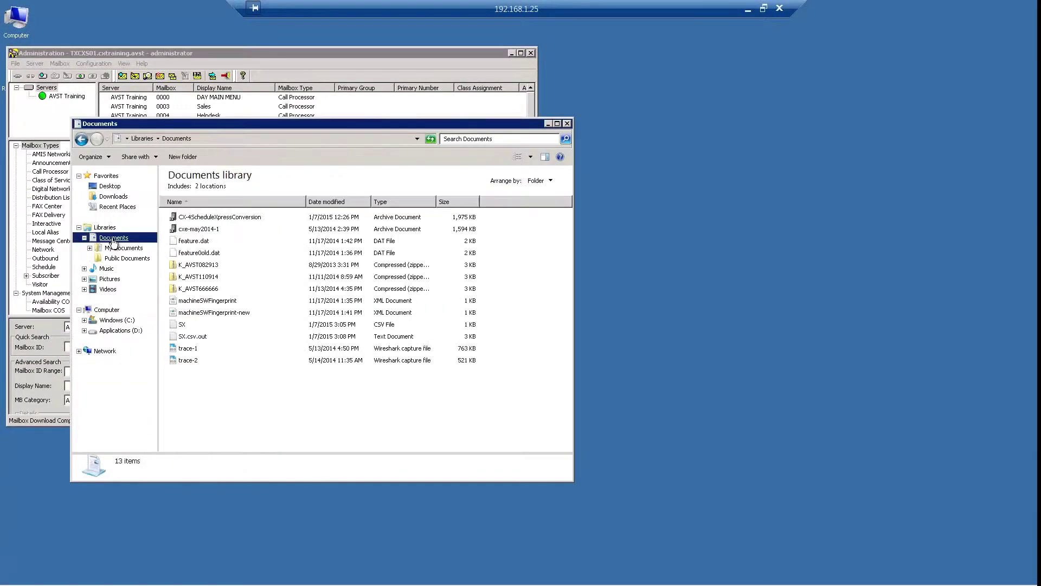
{"action": "left_click", "coordinate": [190, 337]}
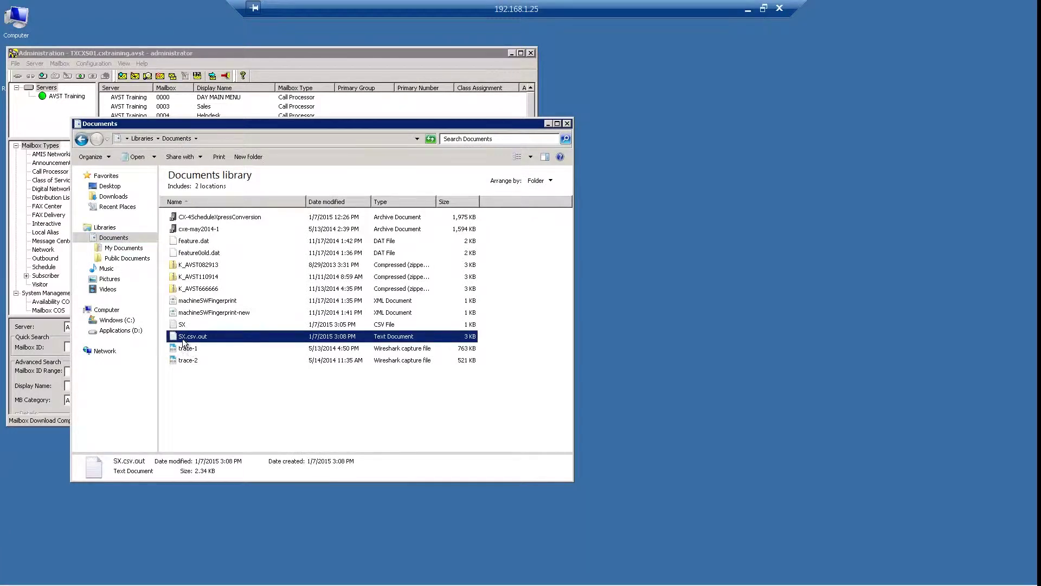
{"action": "double_click", "coordinate": [183, 338]}
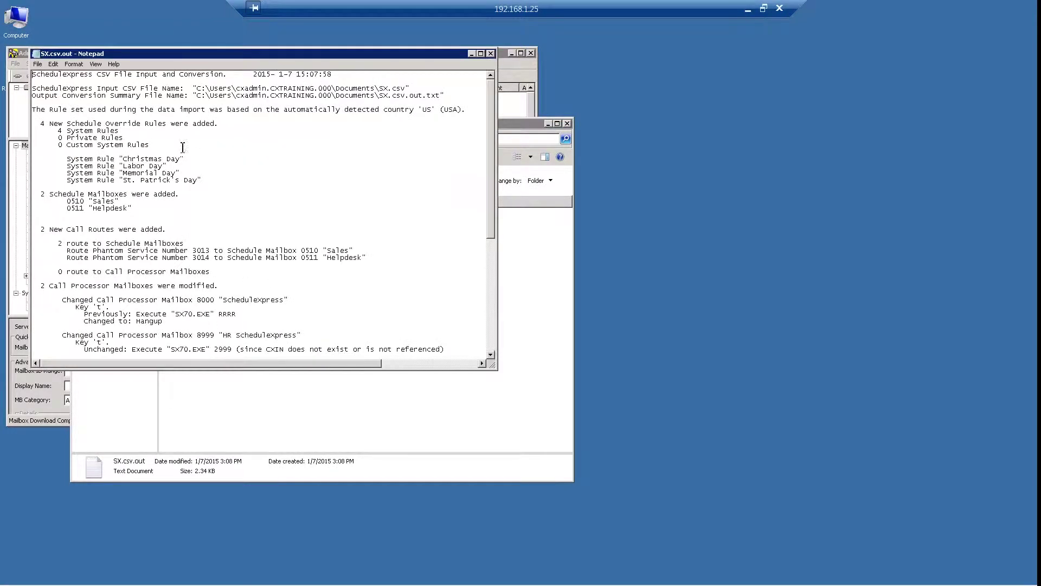
Review the rules, schedule mailboxes, call routes and call processor changes in the conversion summary, and close the file and the folder window
{"action": "mouse_move", "coordinate": [493, 223]}
{"action": "left_mouse_down"}
{"action": "mouse_move", "coordinate": [498, 317]}
{"action": "mouse_move", "coordinate": [490, 204]}
{"action": "left_mouse_up"}
{"action": "left_click_drag", "start_coordinate": [219, 302], "coordinate": [193, 302]}
{"action": "left_click", "coordinate": [210, 251]}
{"action": "left_click", "coordinate": [98, 208]}
{"action": "left_click", "coordinate": [490, 53]}
{"action": "left_click", "coordinate": [566, 124]}
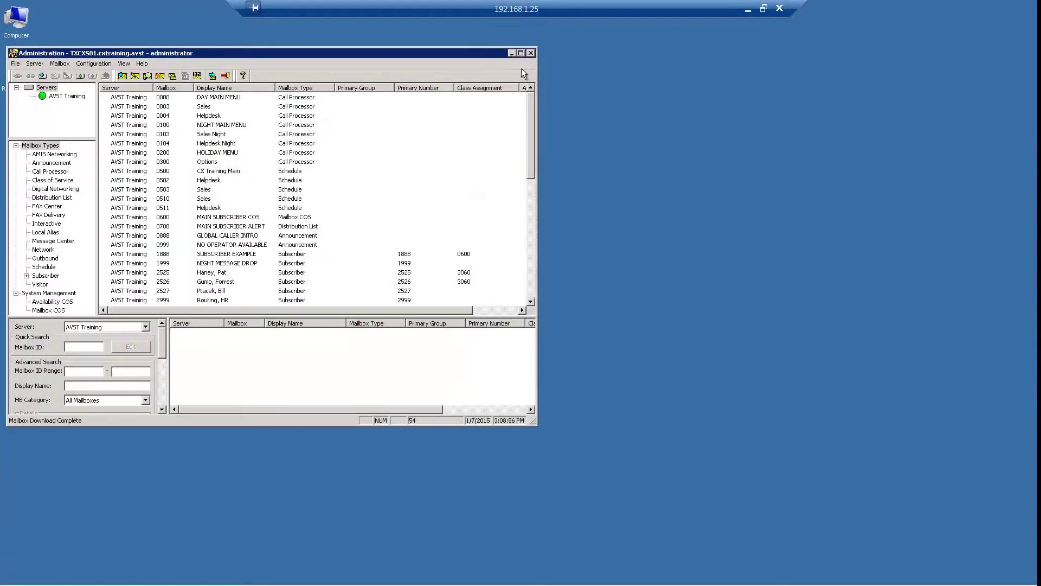
Examine the call routes of phantom service numbers 3013 and 3014 in System Configuration, and display the schedule override rules
{"action": "left_click", "coordinate": [521, 53]}
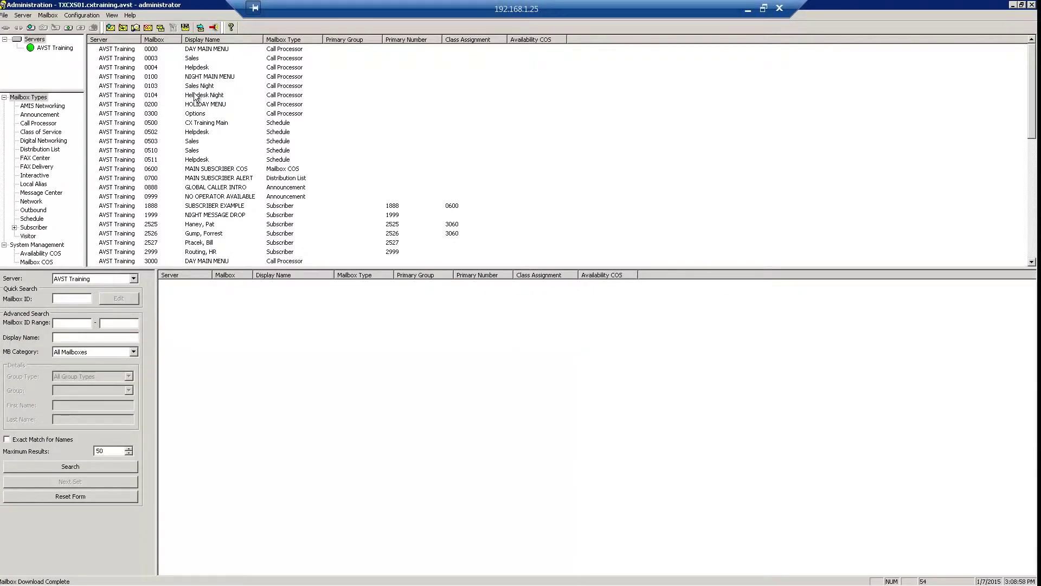
{"action": "left_click", "coordinate": [81, 15]}
{"action": "left_click", "coordinate": [84, 34]}
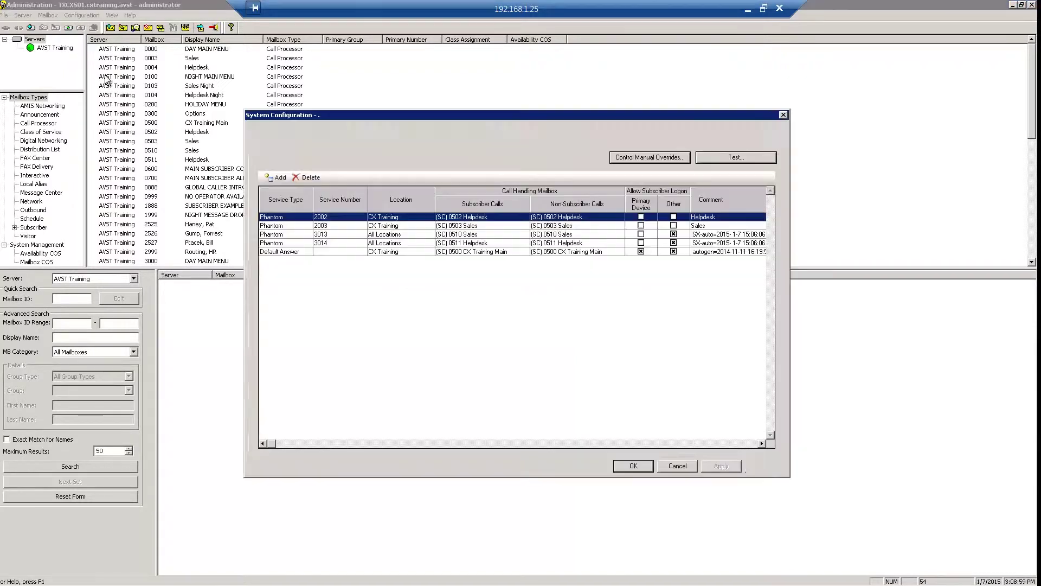
{"action": "left_click", "coordinate": [271, 233]}
{"action": "left_click", "coordinate": [271, 243]}
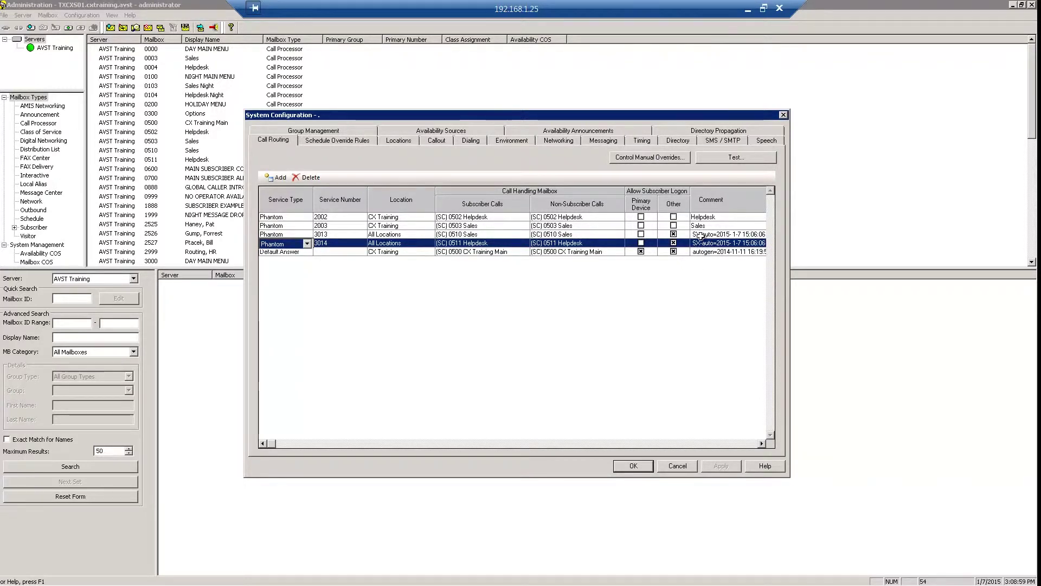
{"action": "left_click", "coordinate": [507, 243]}
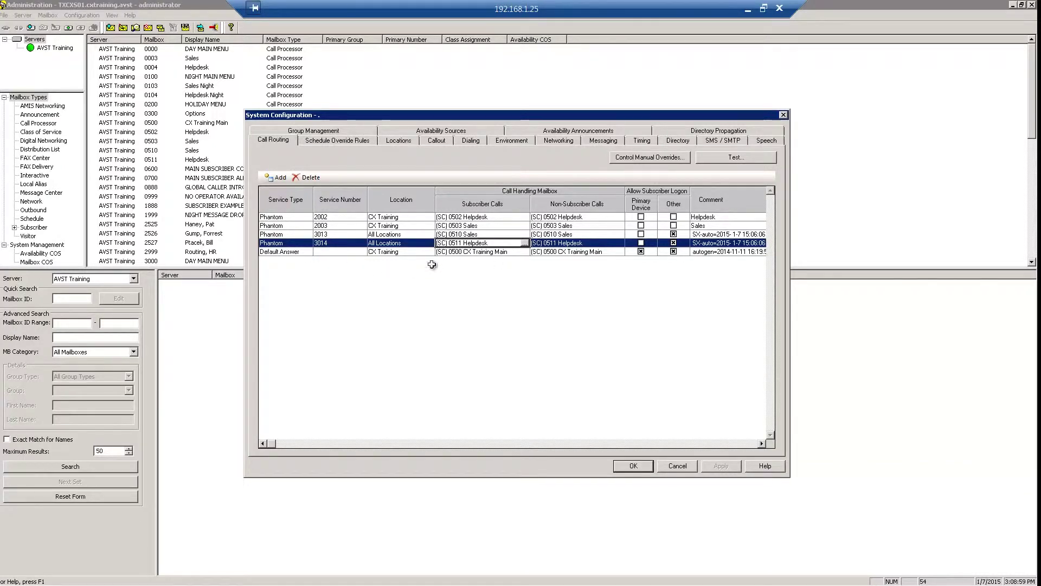
{"action": "left_click", "coordinate": [347, 140]}
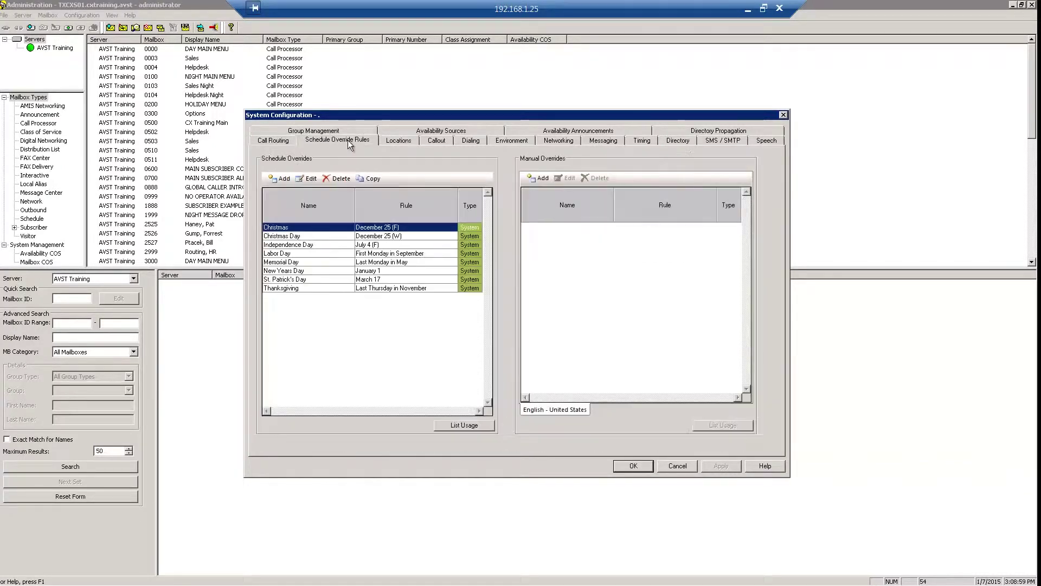
Check the New Years Day, St. Patrick's Day and Thanksgiving schedule override rules, and close System Configuration without saving
{"action": "left_click", "coordinate": [320, 270]}
{"action": "left_click", "coordinate": [324, 280]}
{"action": "left_click", "coordinate": [325, 288]}
{"action": "left_click", "coordinate": [327, 271]}
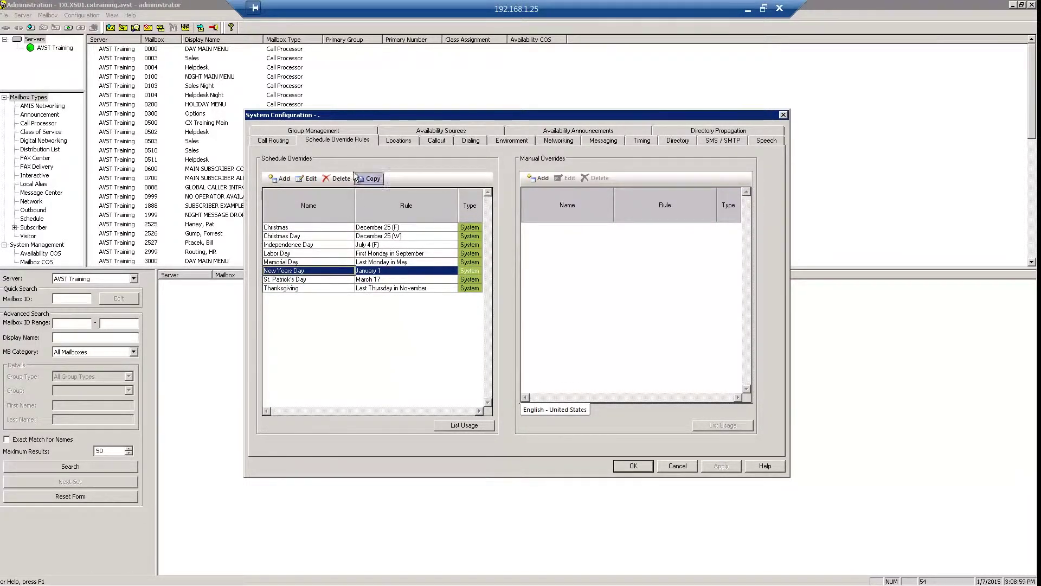
{"action": "left_click", "coordinate": [675, 466]}
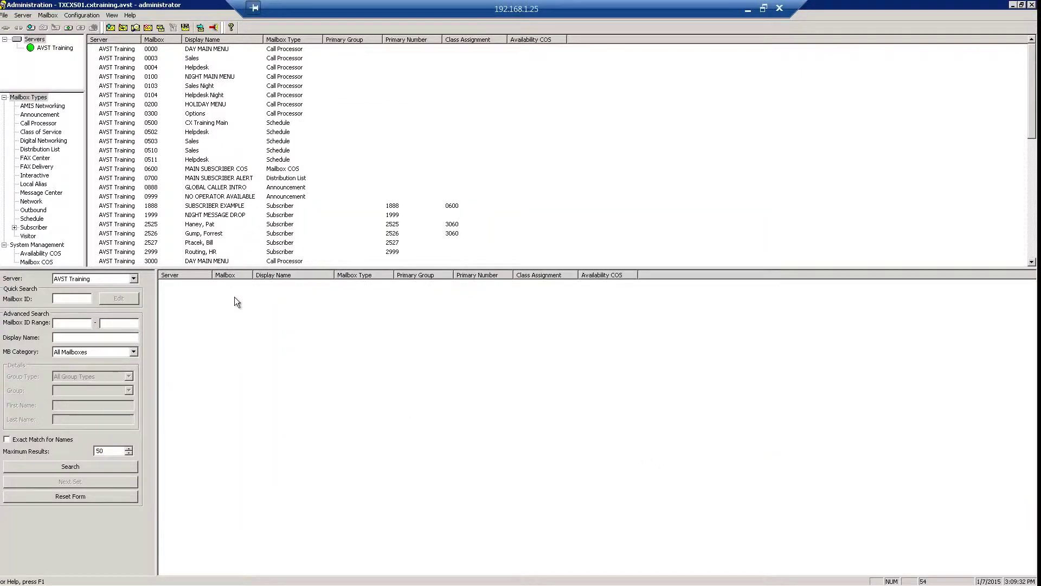
Open the Sales schedule mailbox 0510, view its weekly schedule, and display its schedule overrides
{"action": "left_click", "coordinate": [31, 219]}
{"action": "double_click", "coordinate": [193, 77]}
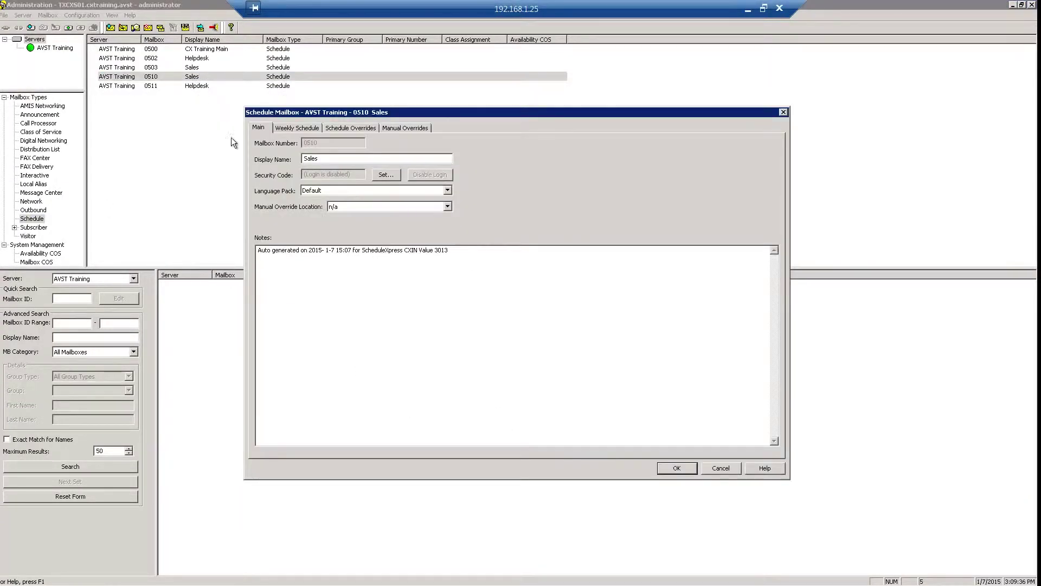
{"action": "left_click", "coordinate": [312, 129]}
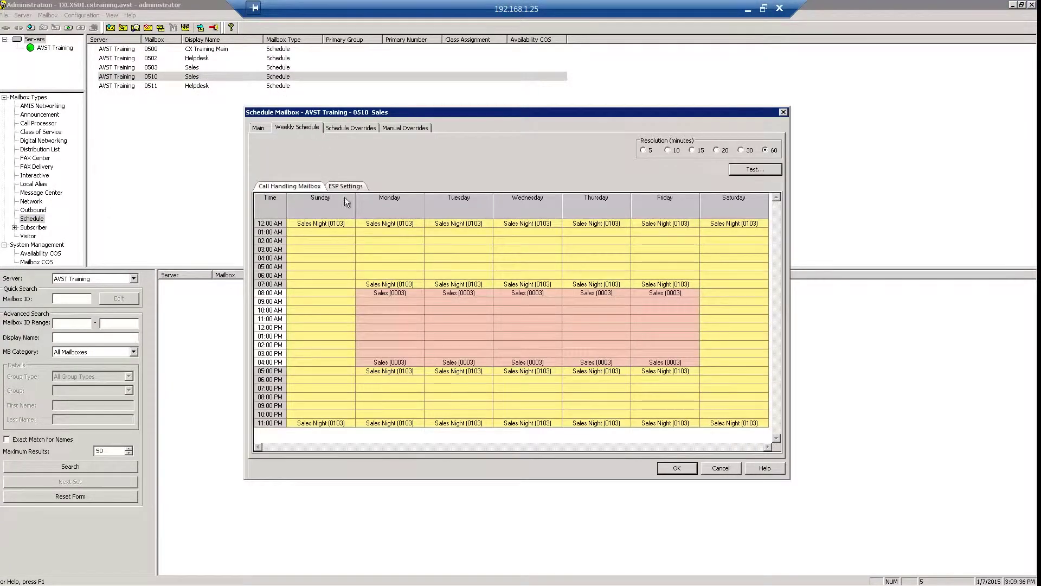
{"action": "left_click", "coordinate": [365, 128]}
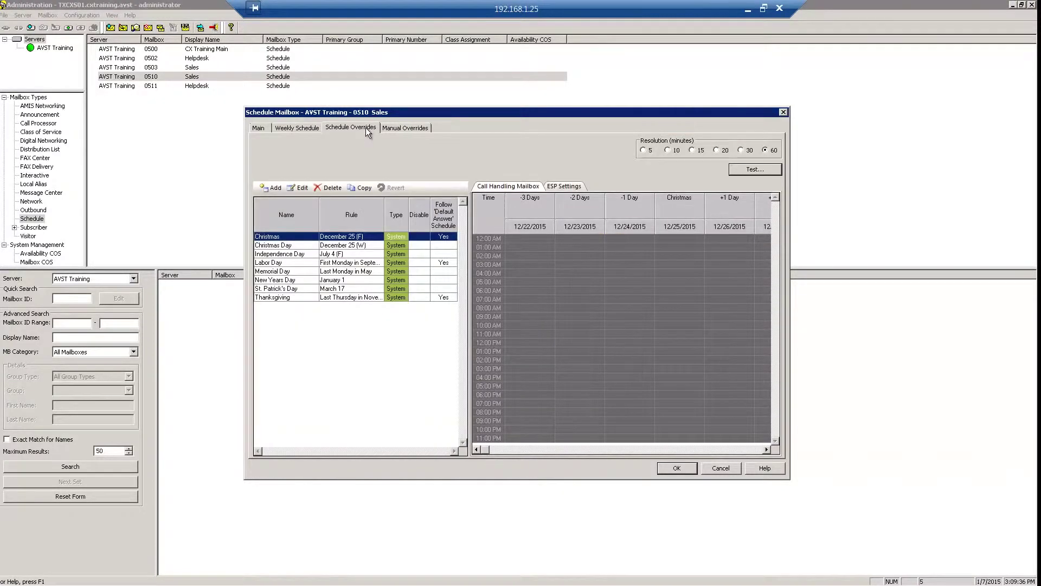
Review mailbox 0510's overrides for Independence Day, Memorial Day, New Years Day, St. Patrick's Day and Thanksgiving, and close the mailbox
{"action": "left_click", "coordinate": [288, 253]}
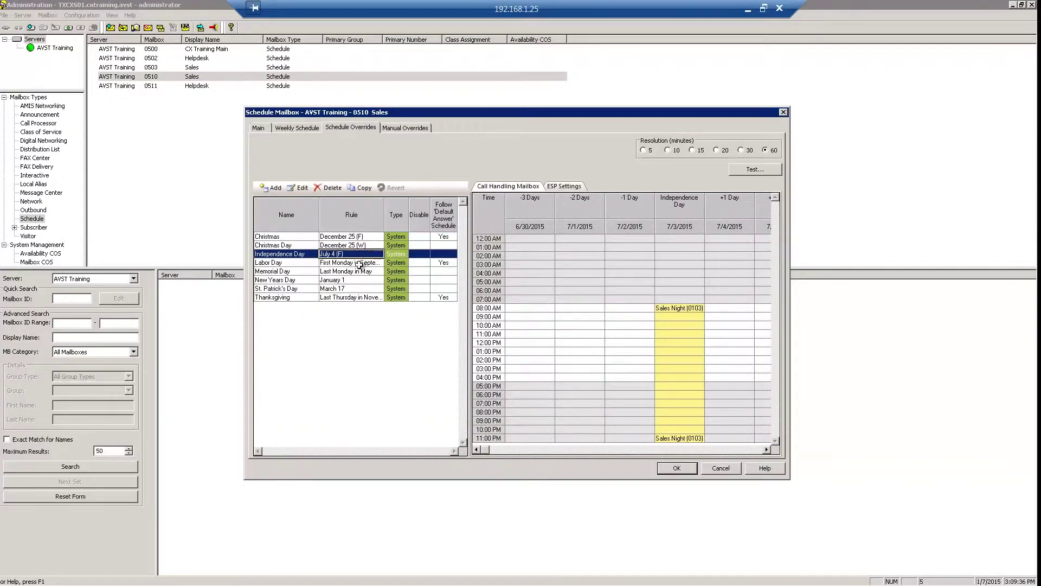
{"action": "left_click", "coordinate": [309, 272]}
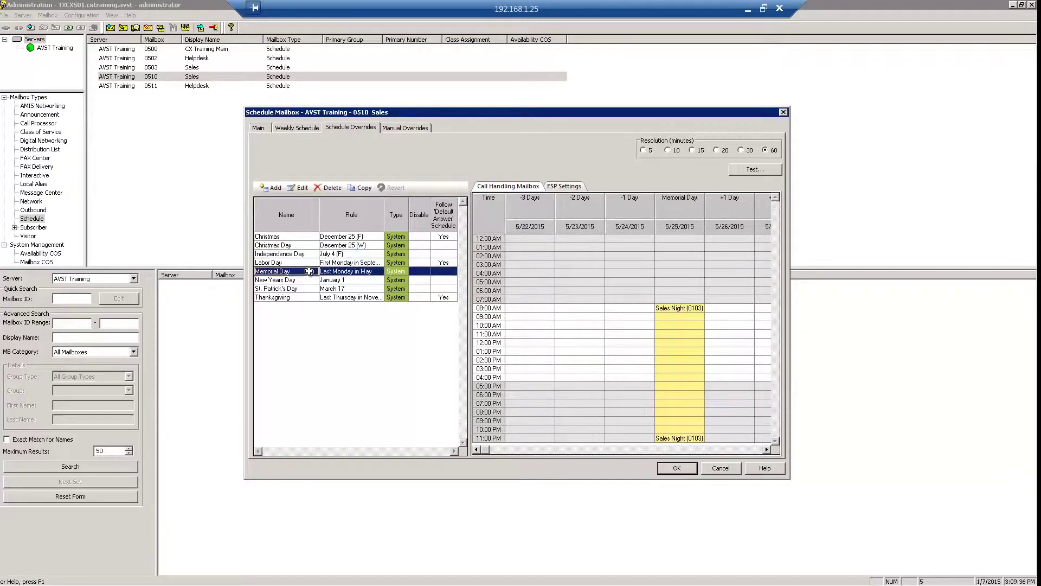
{"action": "left_click", "coordinate": [301, 281]}
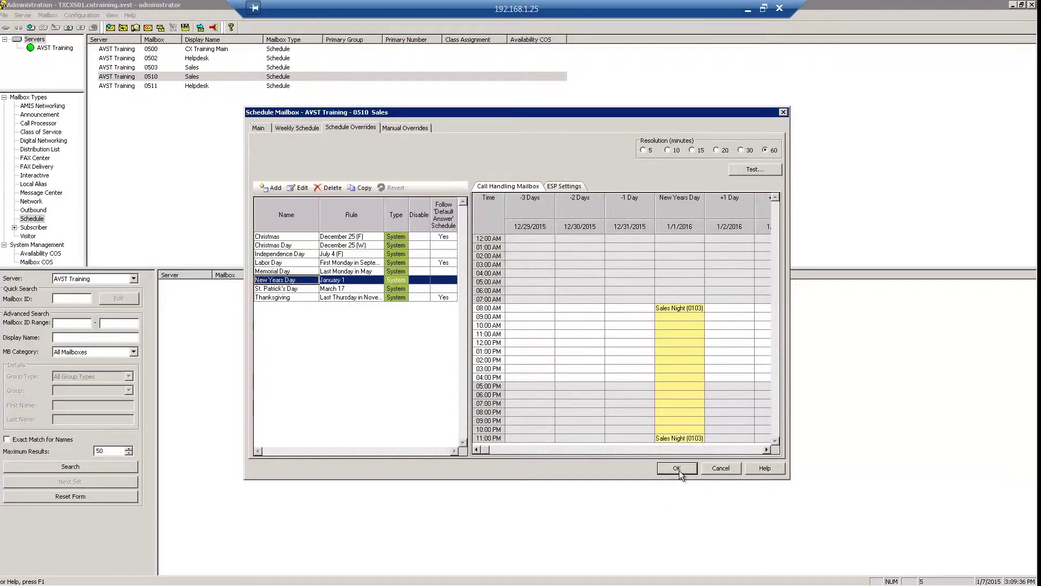
{"action": "left_click", "coordinate": [316, 289]}
{"action": "left_click", "coordinate": [314, 297]}
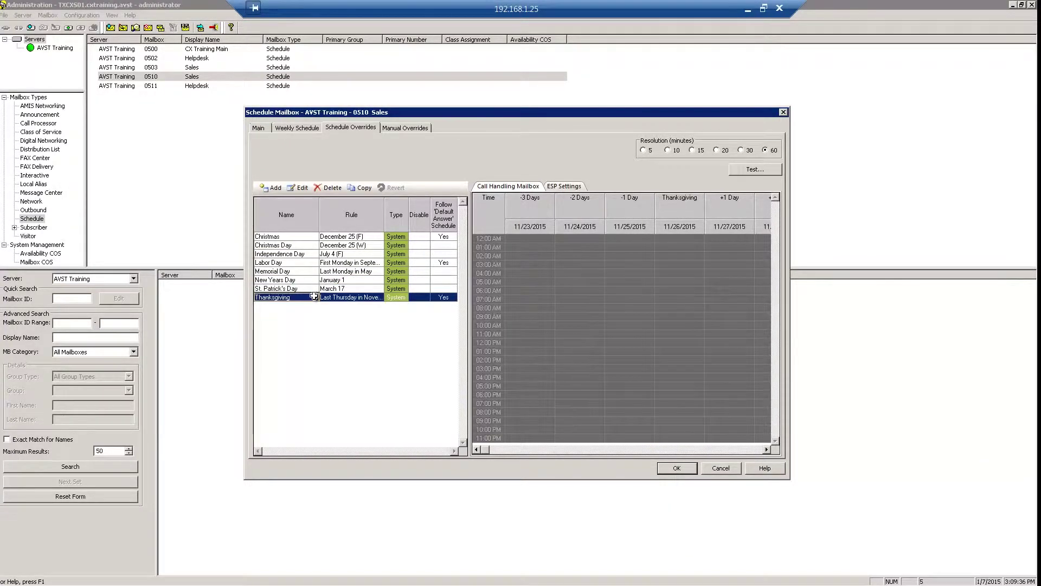
{"action": "left_click", "coordinate": [313, 287]}
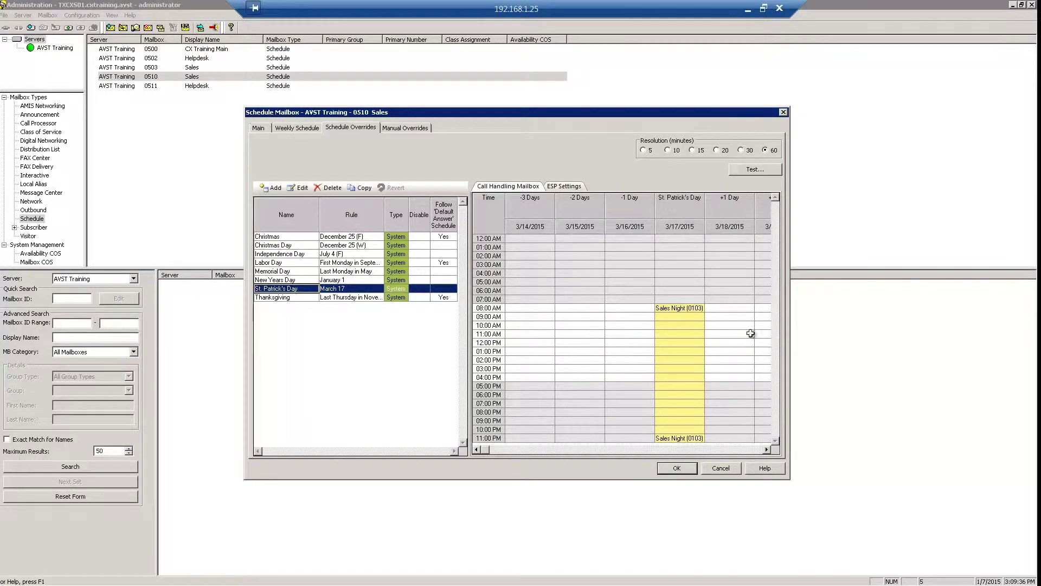
{"action": "left_click", "coordinate": [678, 469]}
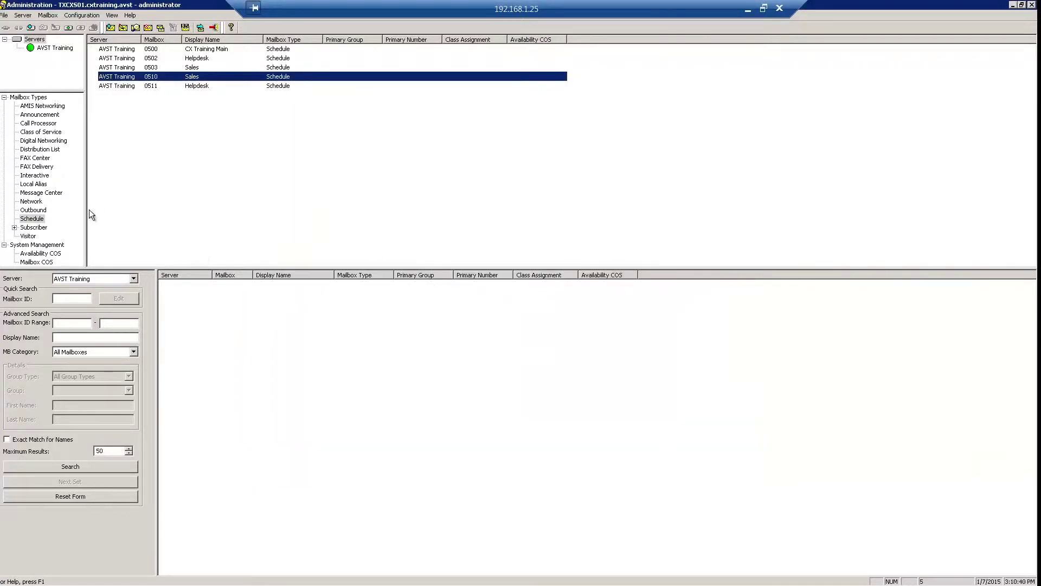
Delete the subscriber mailbox 2999 (Routing, HR) and confirm the deletion
{"action": "left_click", "coordinate": [41, 228]}
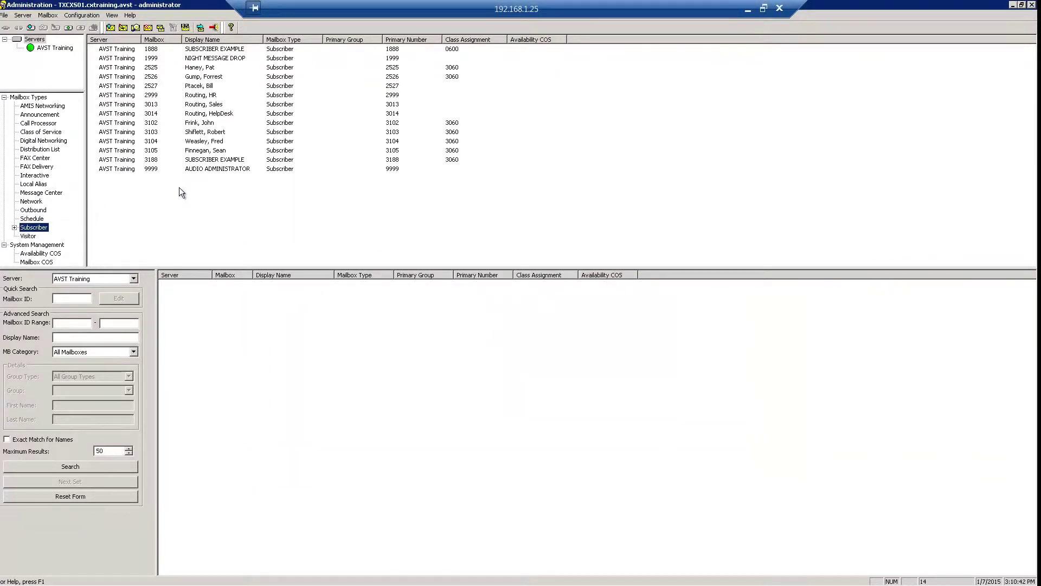
{"action": "left_click", "coordinate": [114, 96]}
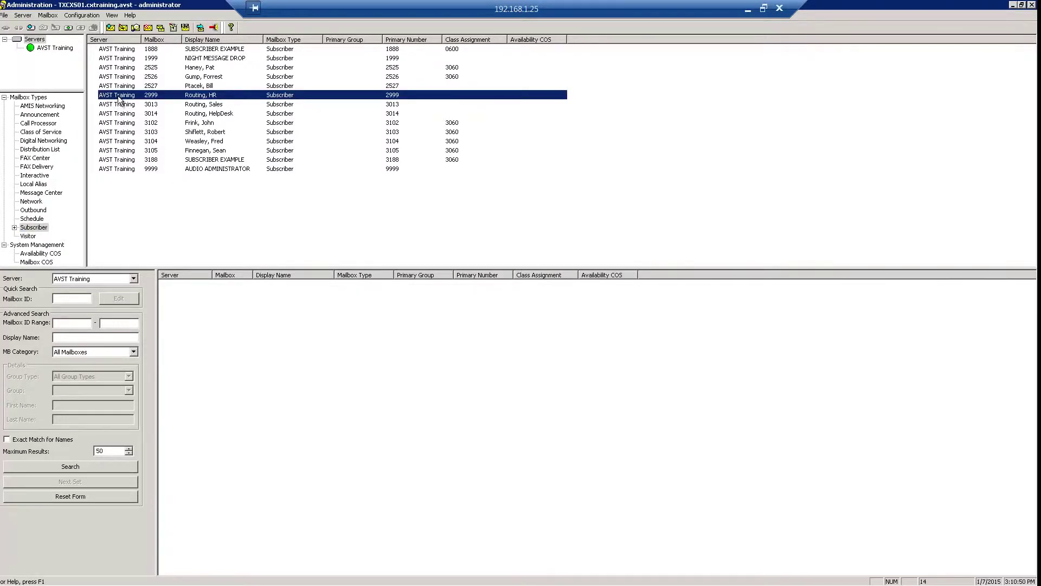
{"action": "key", "text": "Delete"}
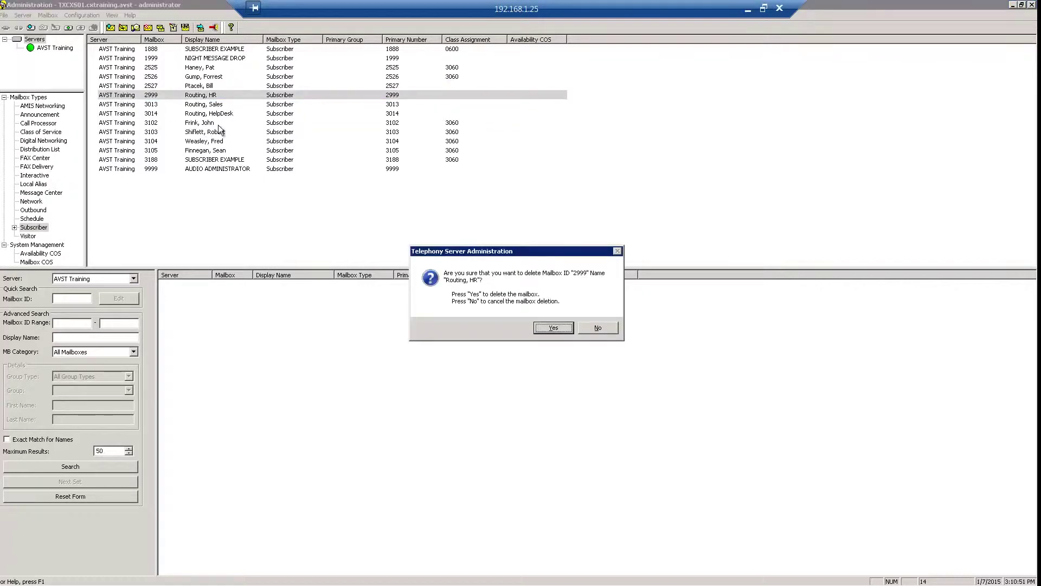
{"action": "left_click", "coordinate": [543, 327]}
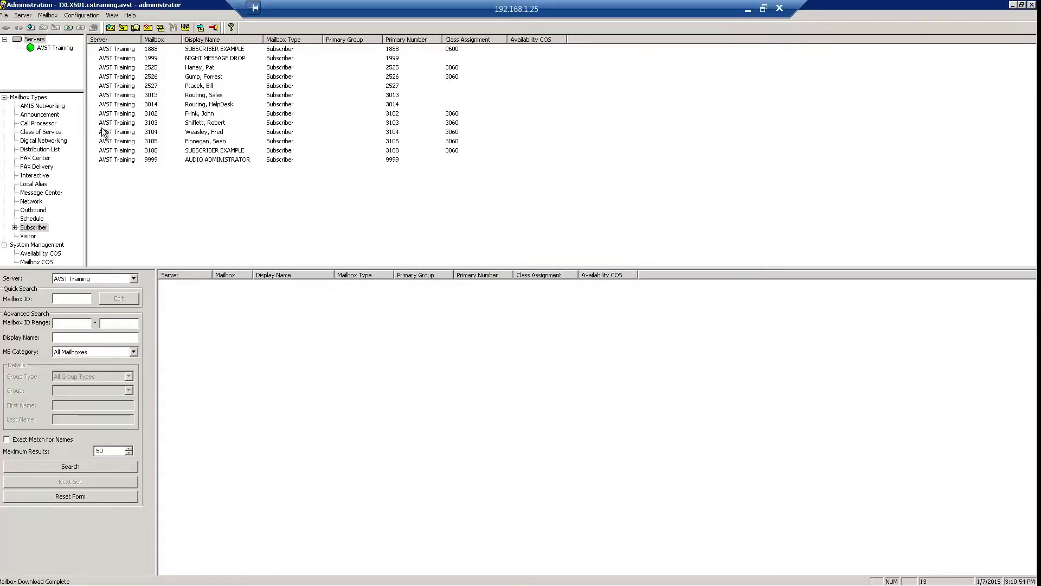
Delete the subscriber mailboxes 3013 (Routing, Sales) and 3014 (Routing, HelpDesk) together, confirming the deletions
{"action": "left_click", "coordinate": [114, 95]}
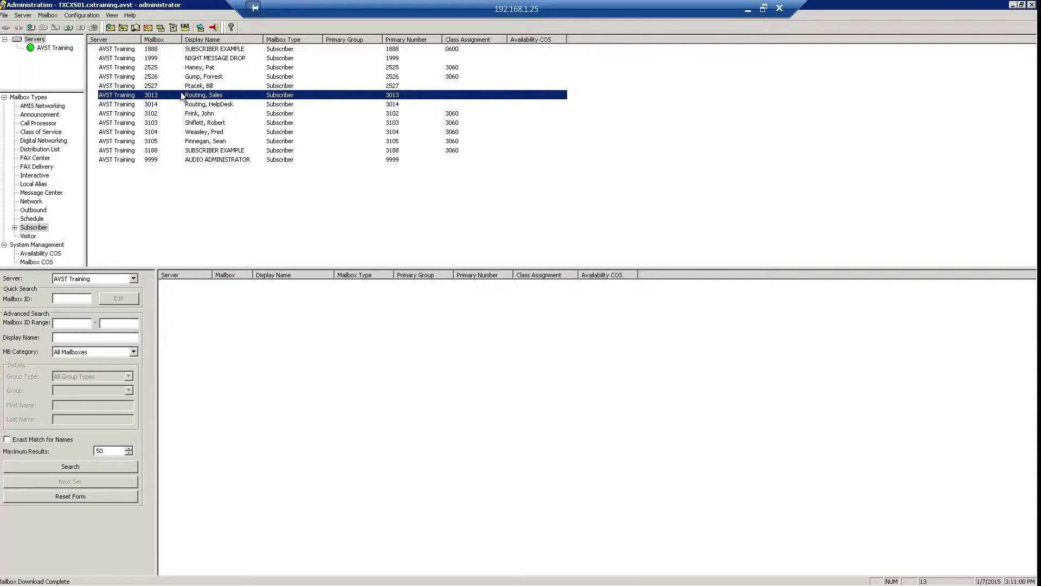
{"action": "left_click", "coordinate": [158, 104], "text": "shift"}
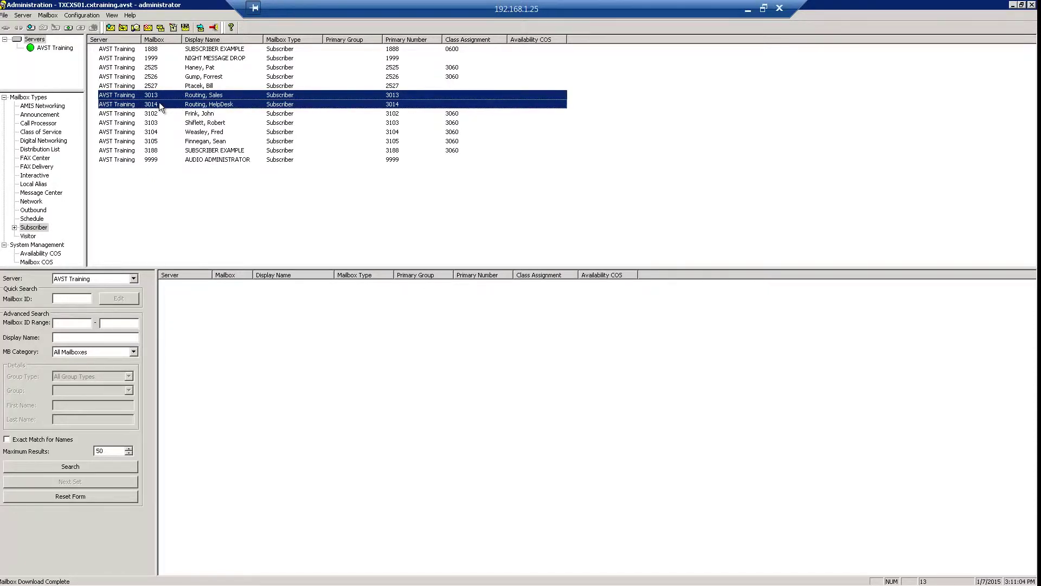
{"action": "key", "text": "Delete"}
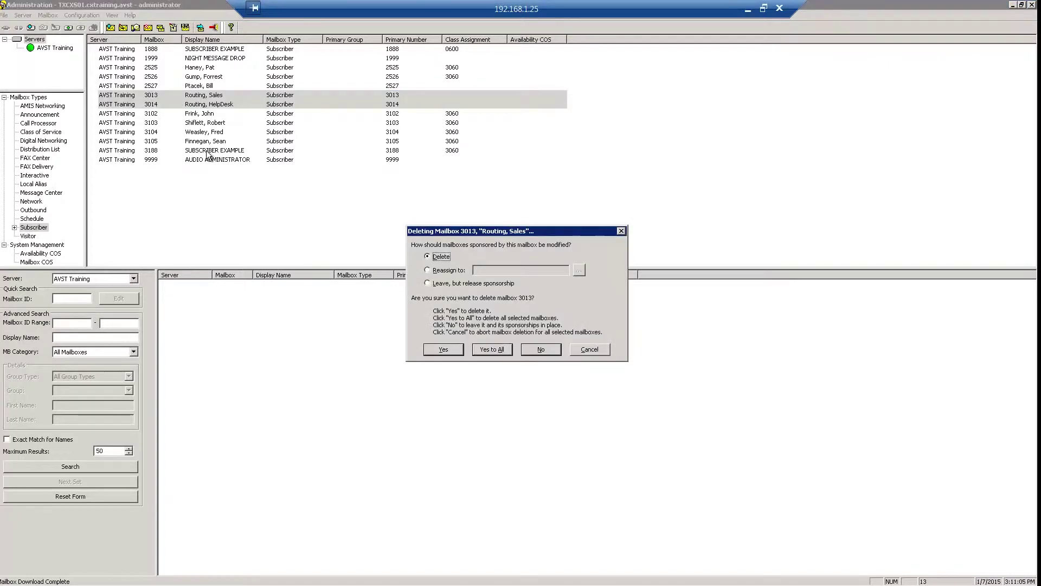
{"action": "left_click", "coordinate": [457, 349]}
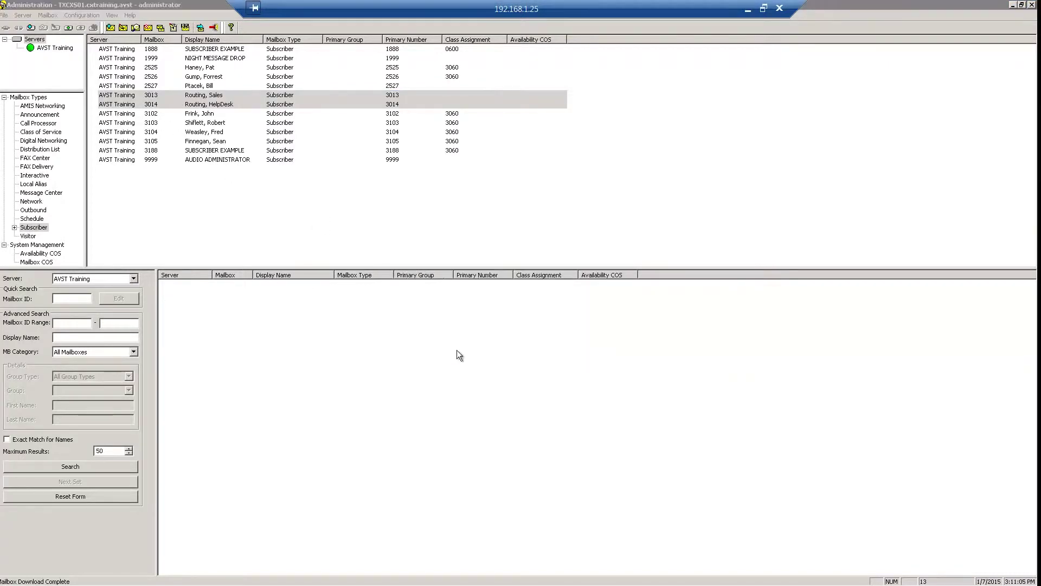
{"action": "left_click", "coordinate": [559, 328]}
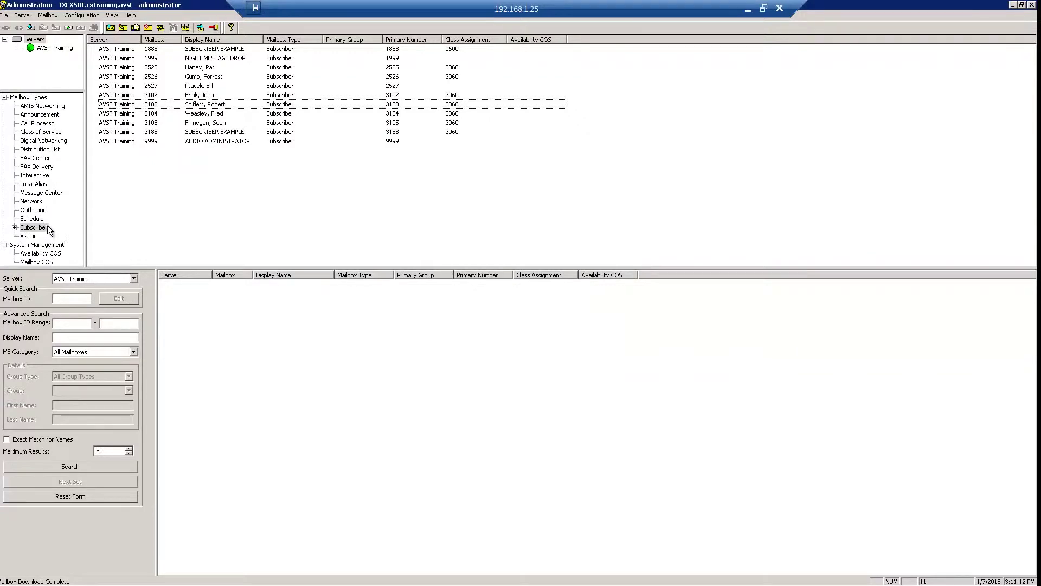
Inspect the timeout action of the ScheduleXpress call processor mailbox 8000, close the mailbox, and restore the Administration window to its smaller size
{"action": "left_click", "coordinate": [38, 123]}
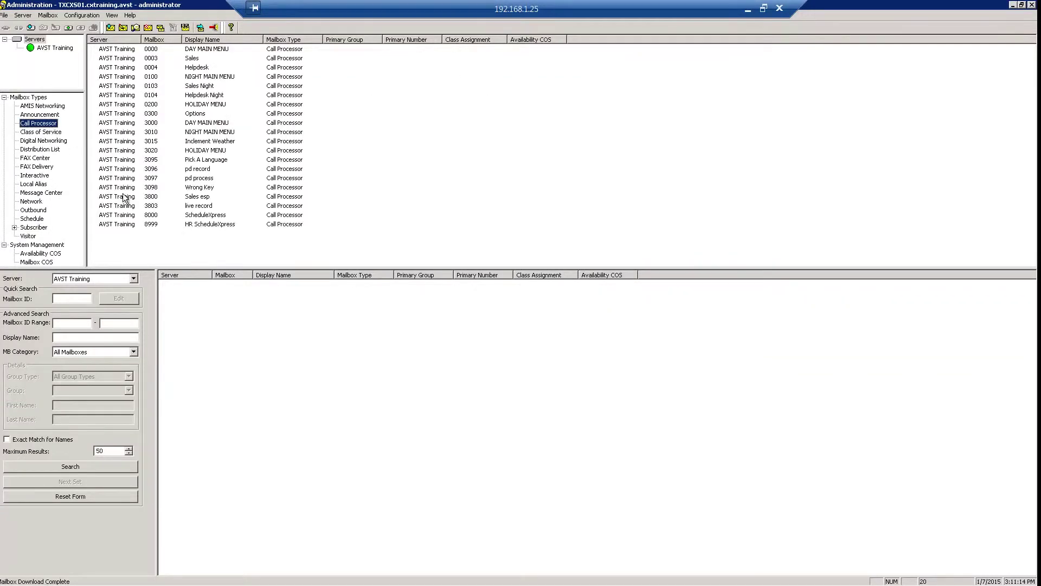
{"action": "left_click", "coordinate": [154, 217]}
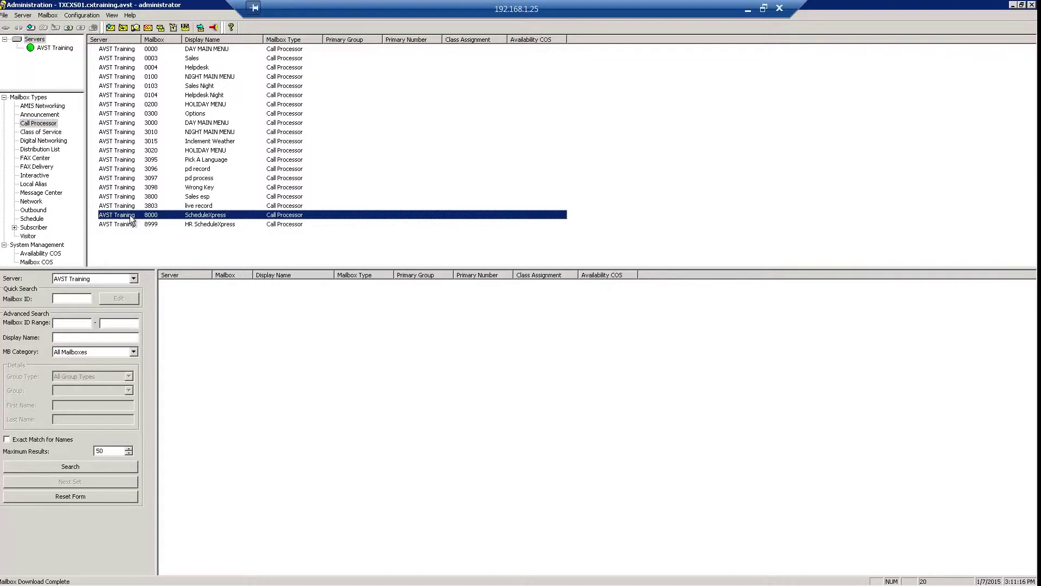
{"action": "double_click", "coordinate": [130, 217]}
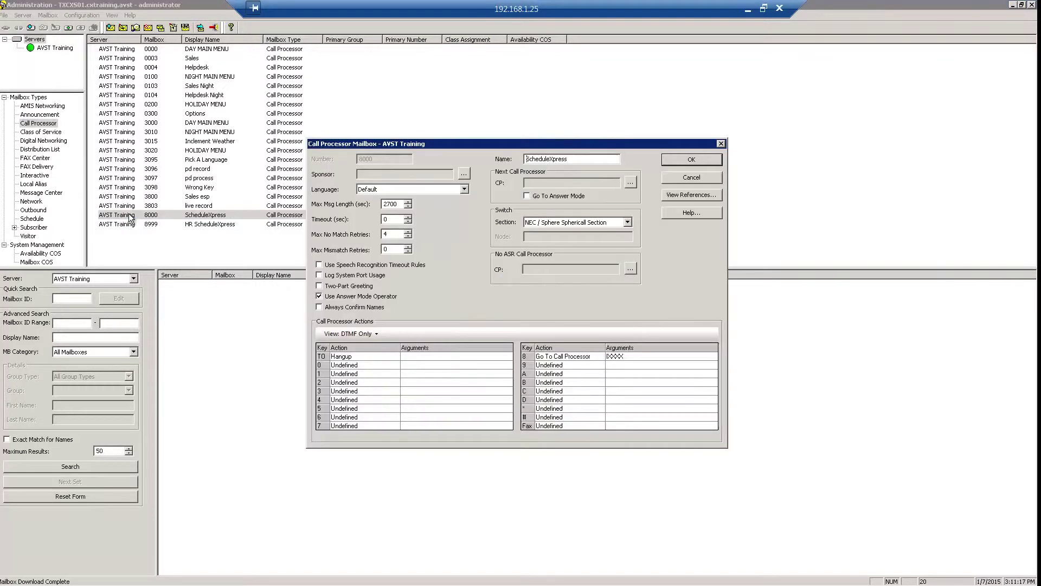
{"action": "left_click", "coordinate": [321, 356]}
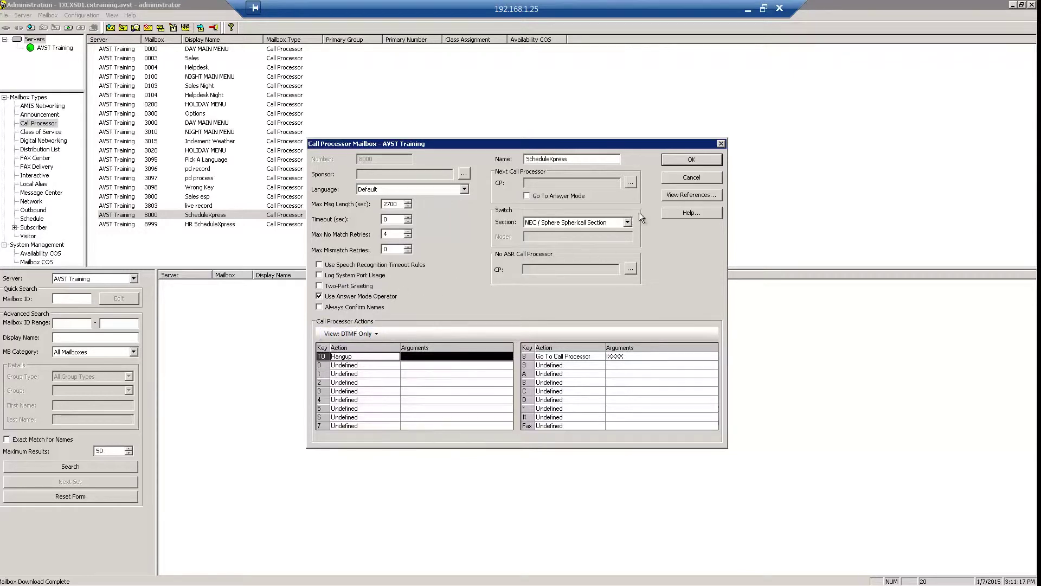
{"action": "left_click", "coordinate": [685, 158]}
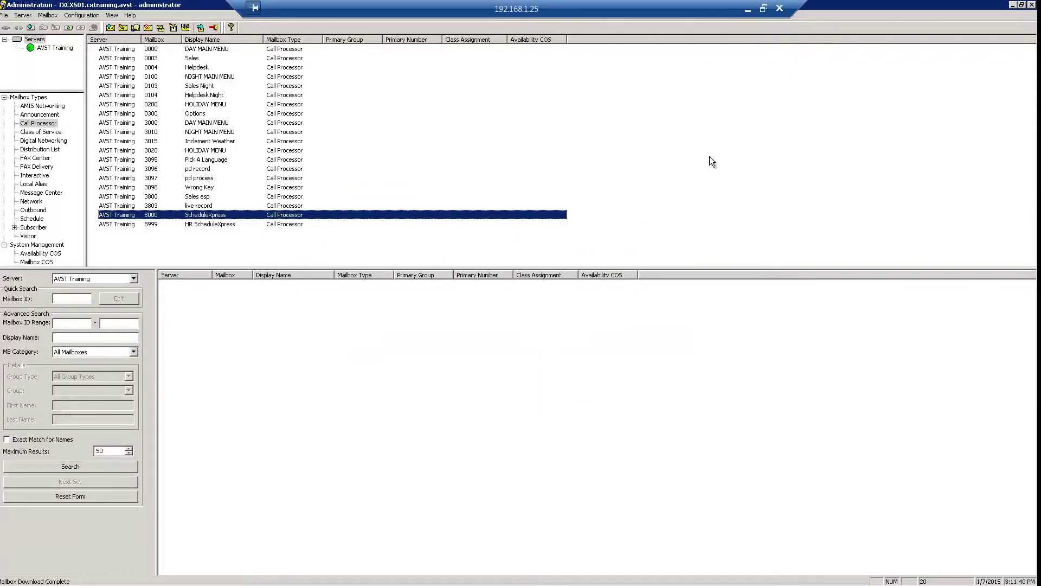
{"action": "left_click", "coordinate": [1022, 5]}
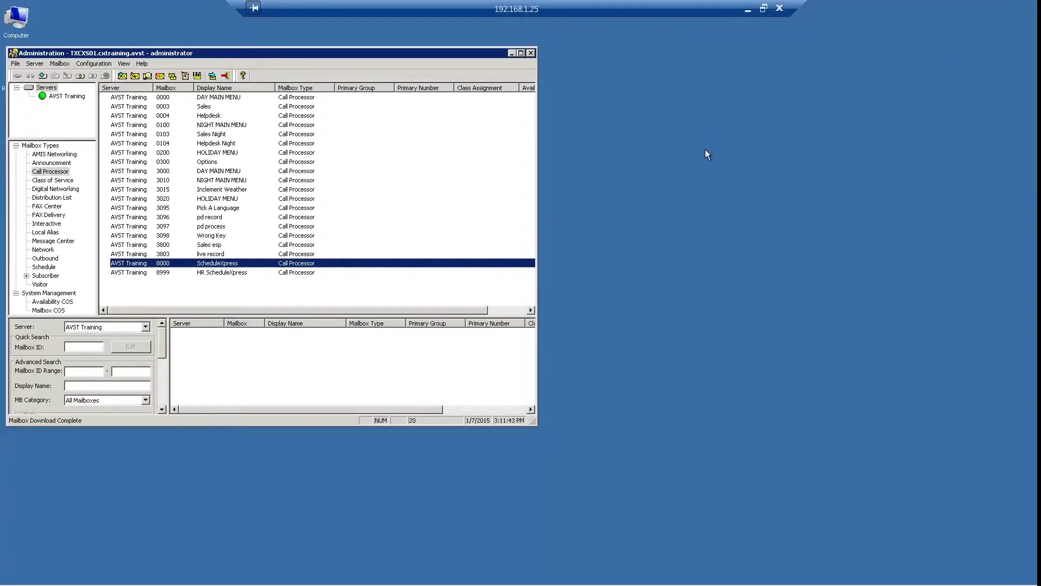